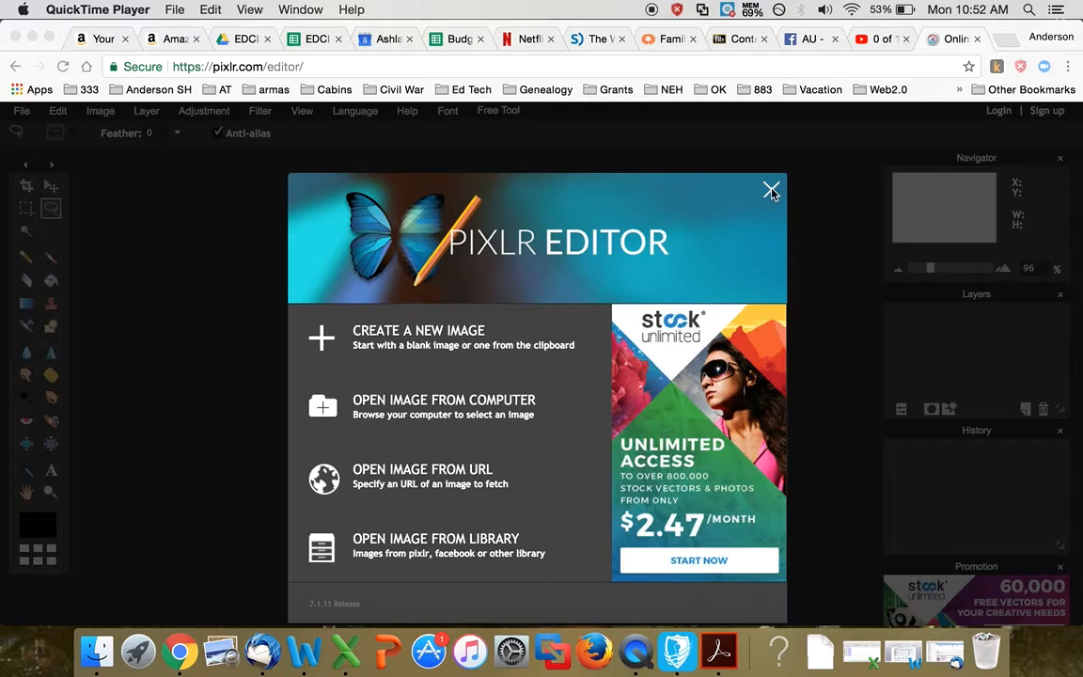
- Open the image 2013-10-31 12.26.52 from the random pics folder on the computer and centre its window in the workspace
left_click(771, 192)
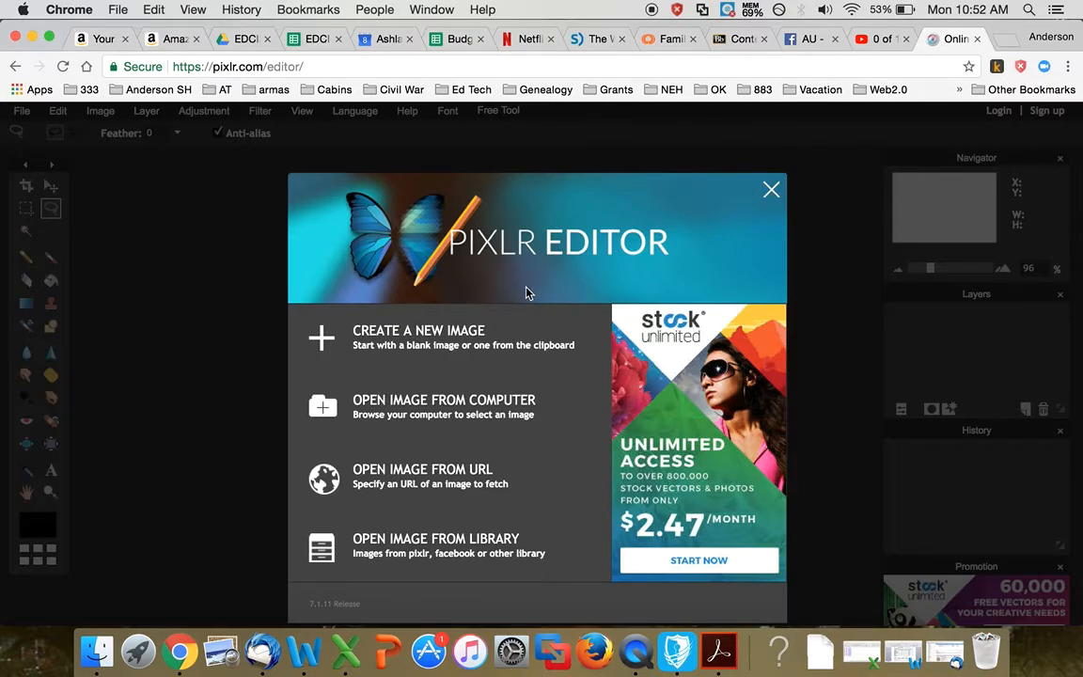
left_click(406, 405)
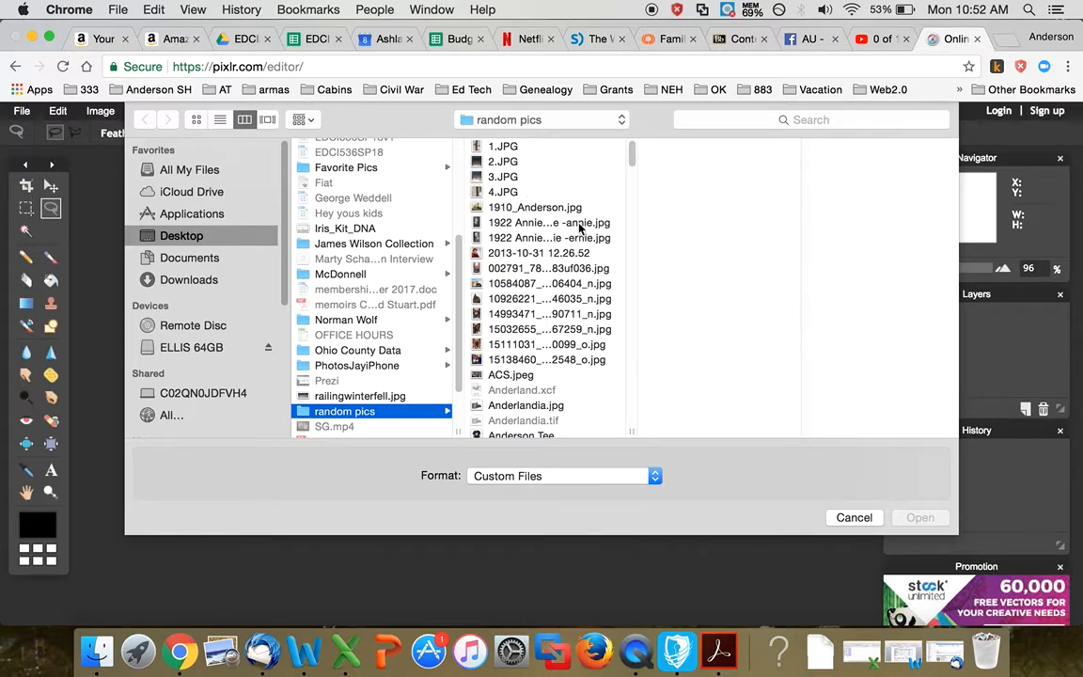
left_click(517, 252)
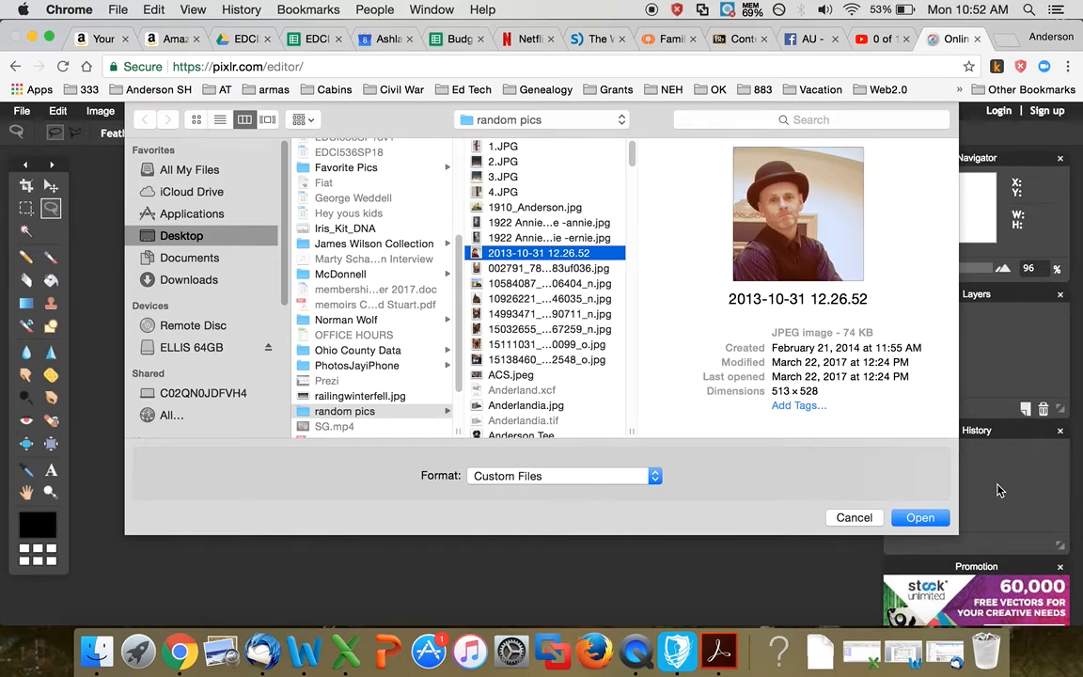
left_click(920, 519)
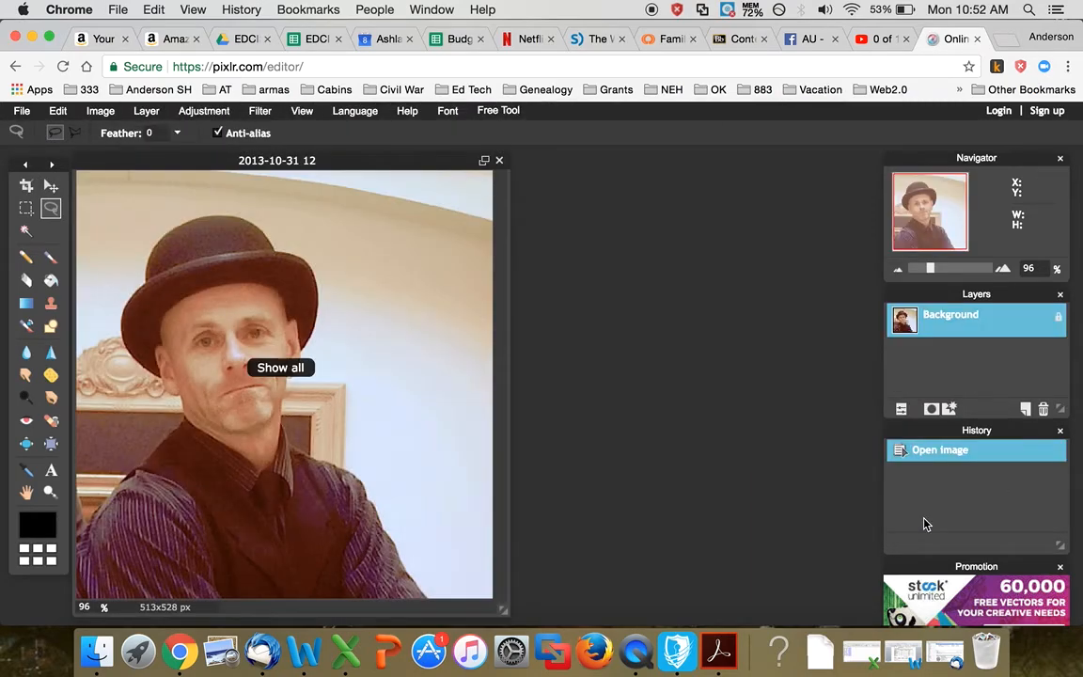
left_click_drag(344, 165, 571, 167)
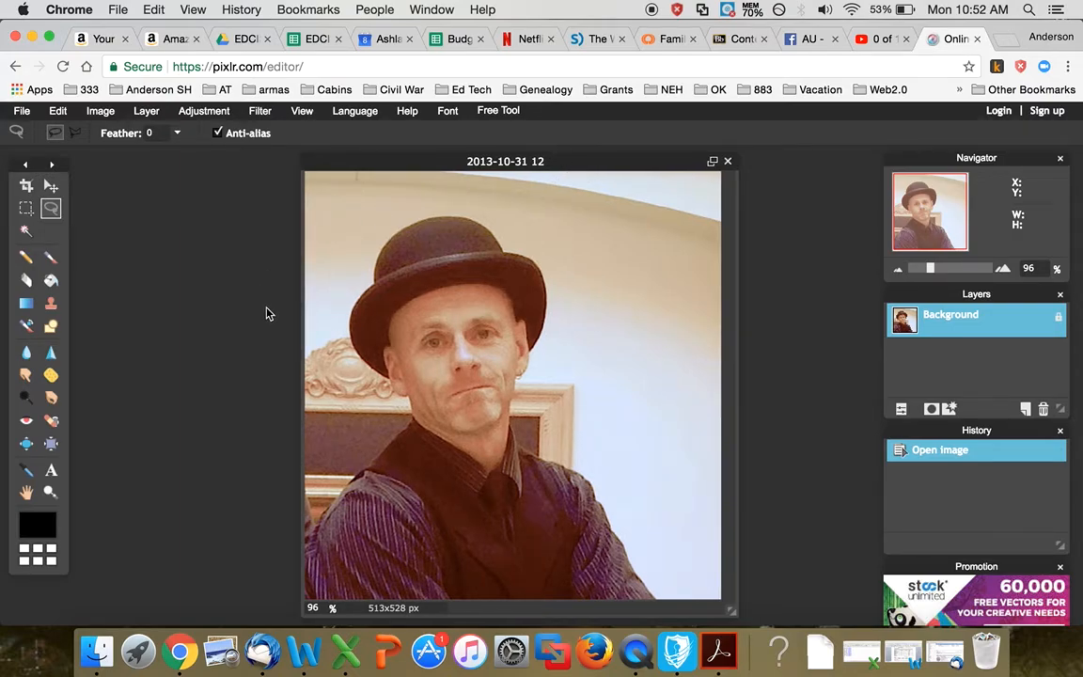
- Draw a rectangular marquee selection of about 425 by 455 px around the man, leaving an even margin along the photo's edges
left_click(27, 209)
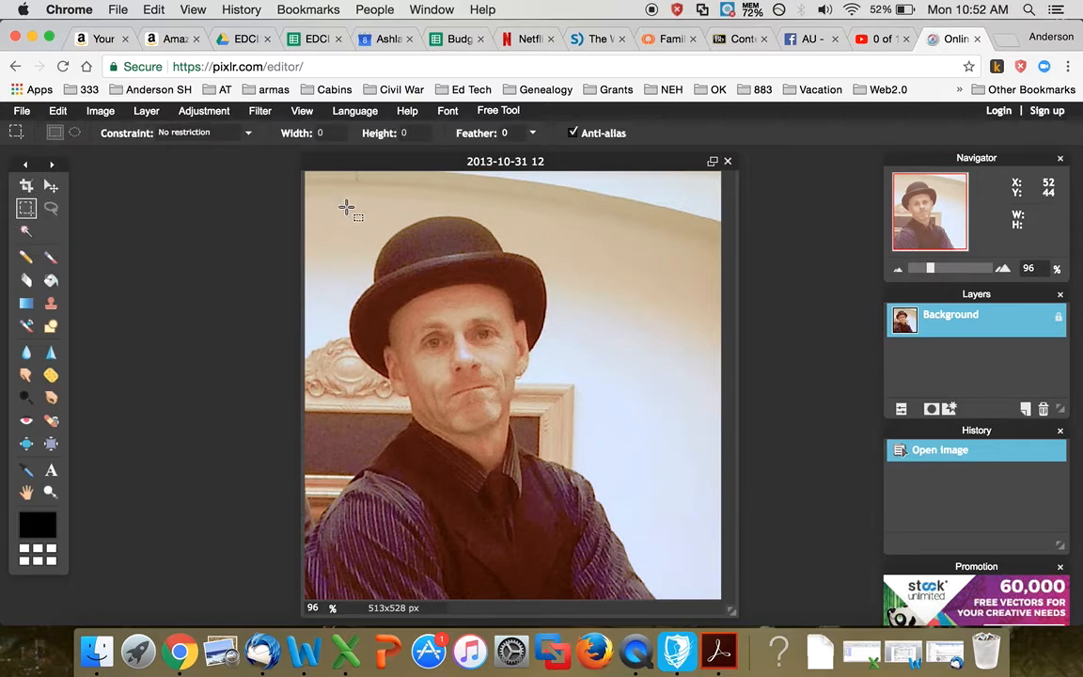
left_click_drag(338, 201, 681, 570)
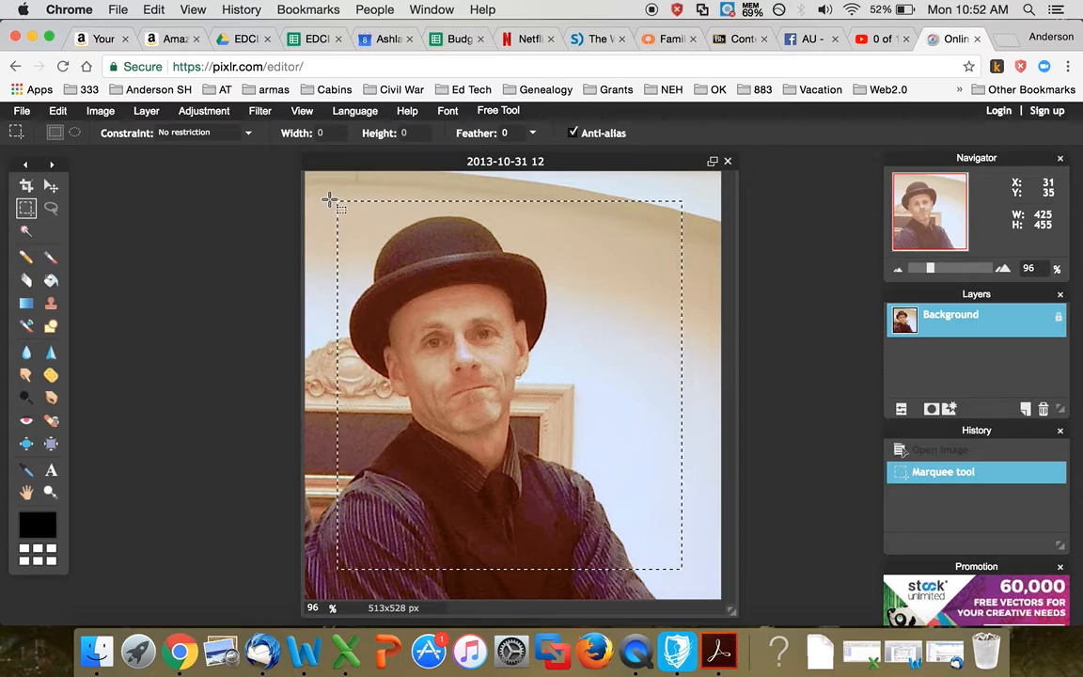
- Try the Emboss filter on the area inside the rectangular selection, and undo it
left_click(263, 113)
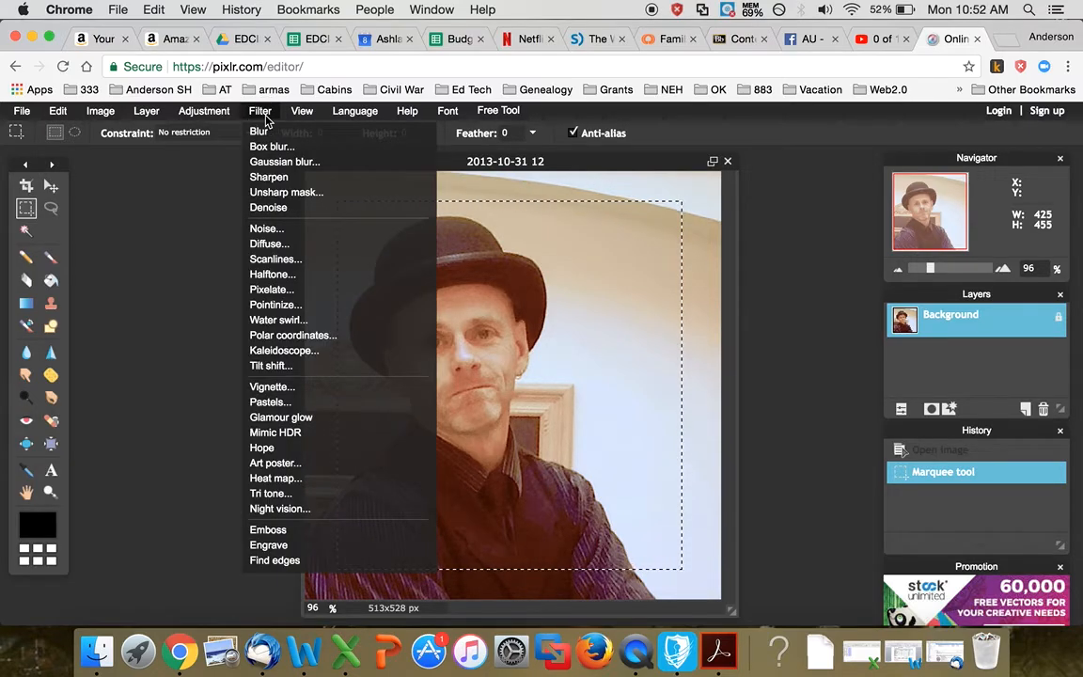
left_click(301, 532)
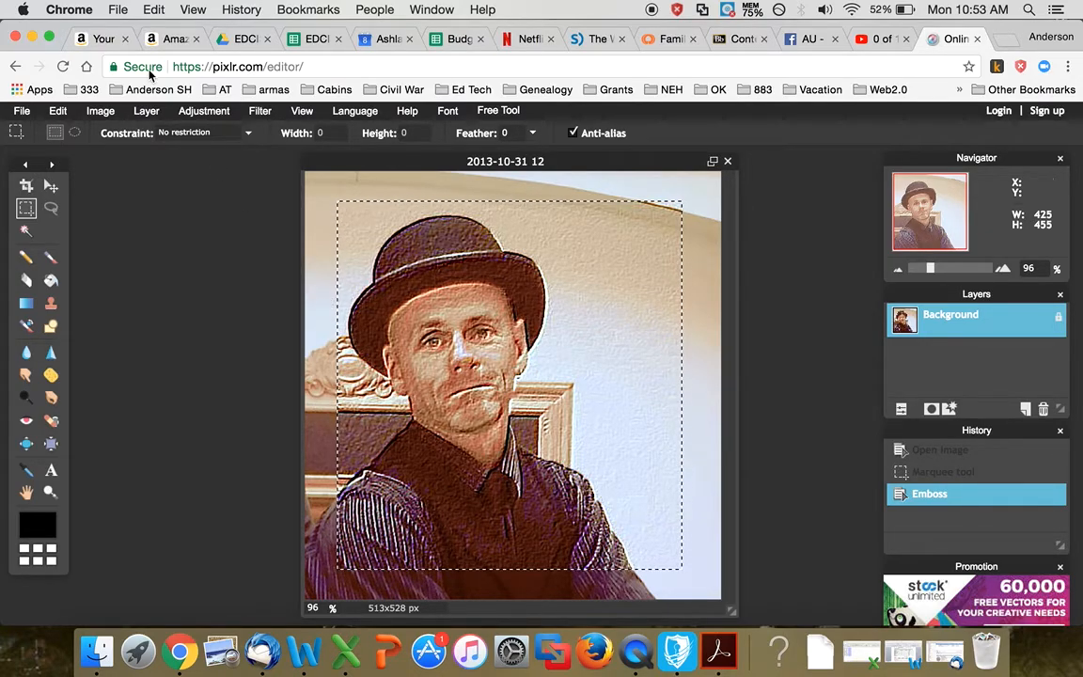
left_click(58, 111)
left_click(62, 132)
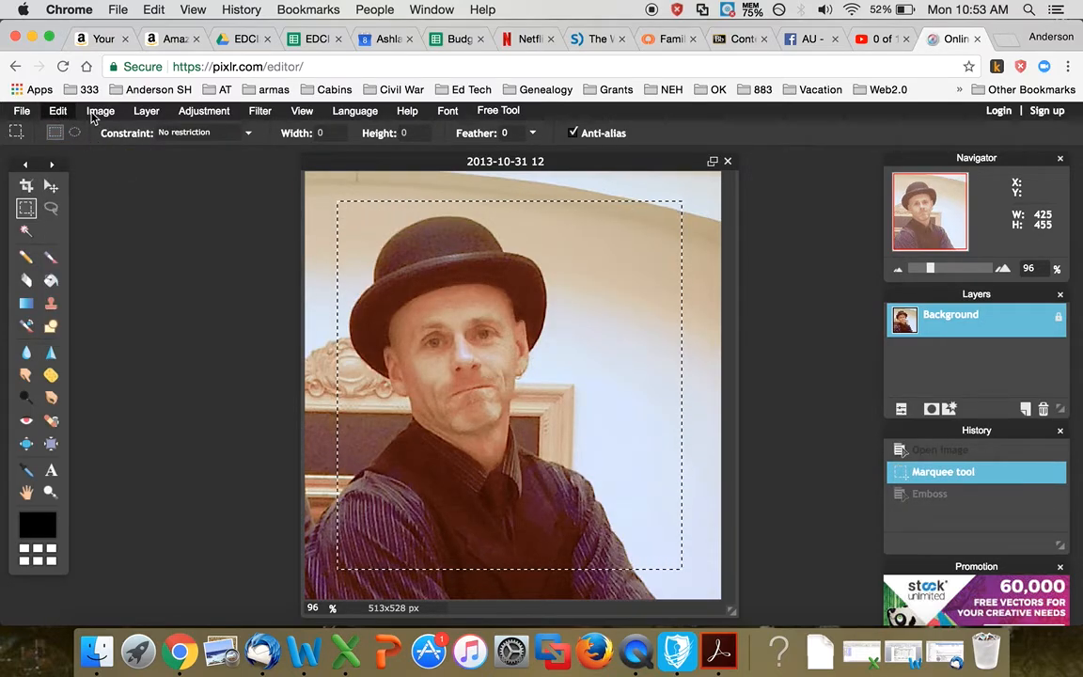
- Invert the selection so that it covers the outer border of the photo
left_click(62, 112)
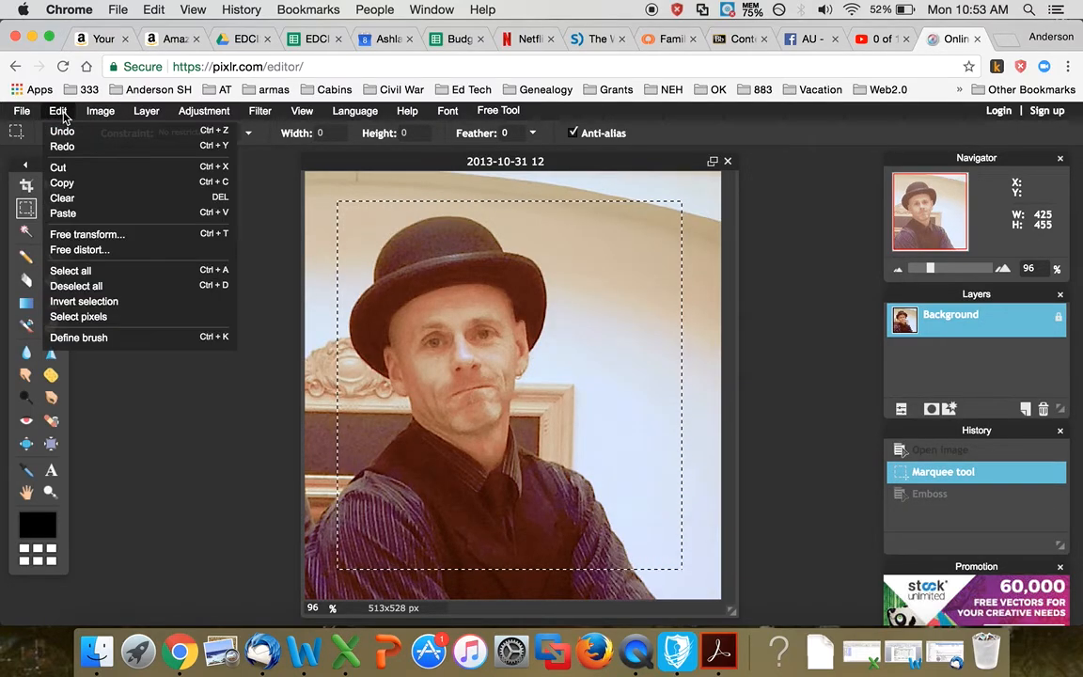
left_click(82, 302)
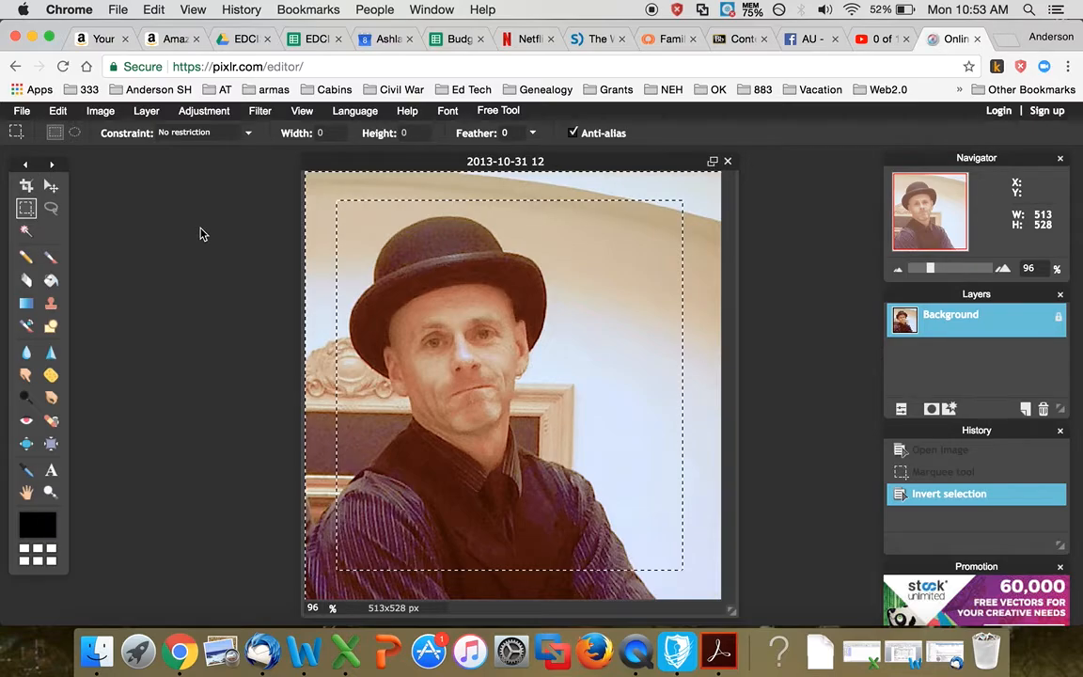
- Try the Emboss filter on the selected outer border, and undo it
left_click(260, 111)
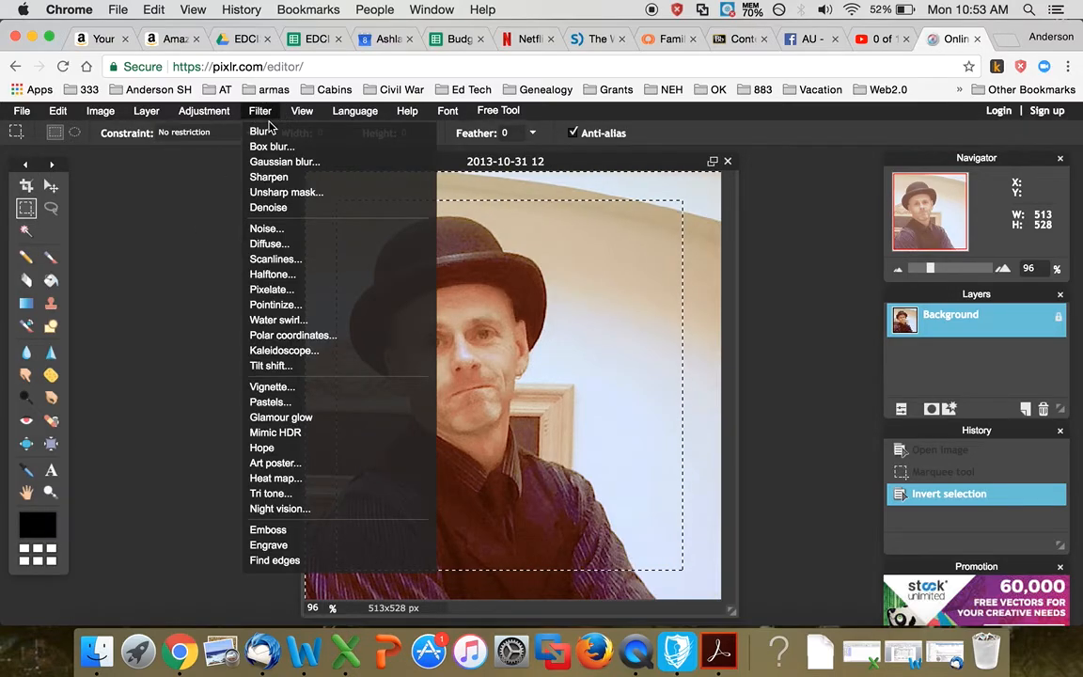
left_click(299, 537)
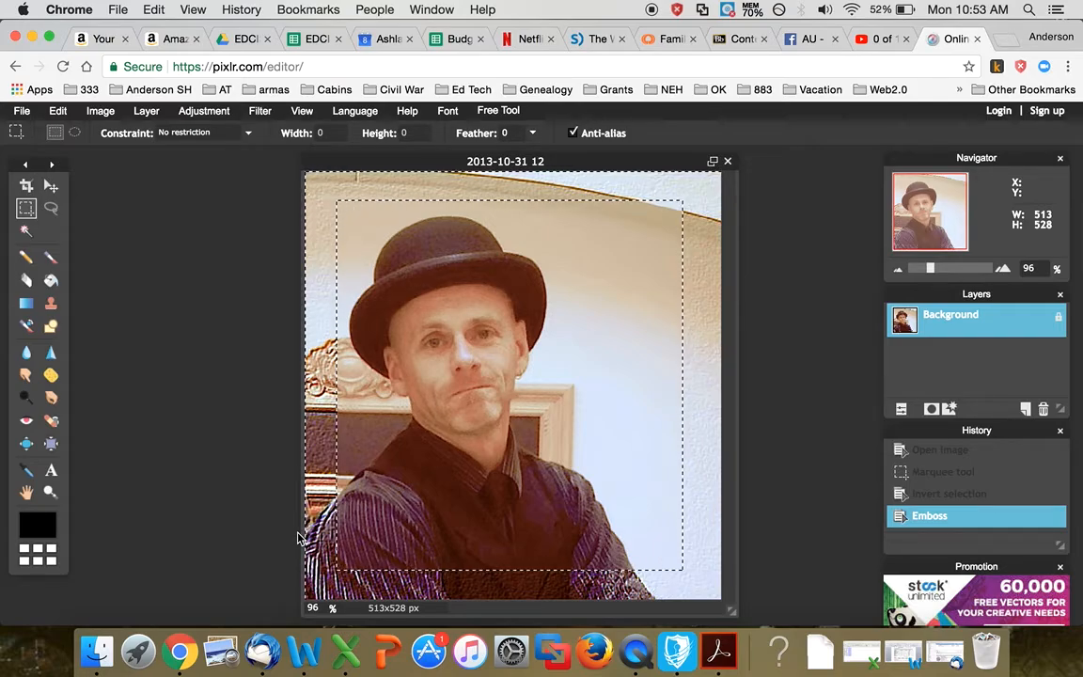
left_click(58, 113)
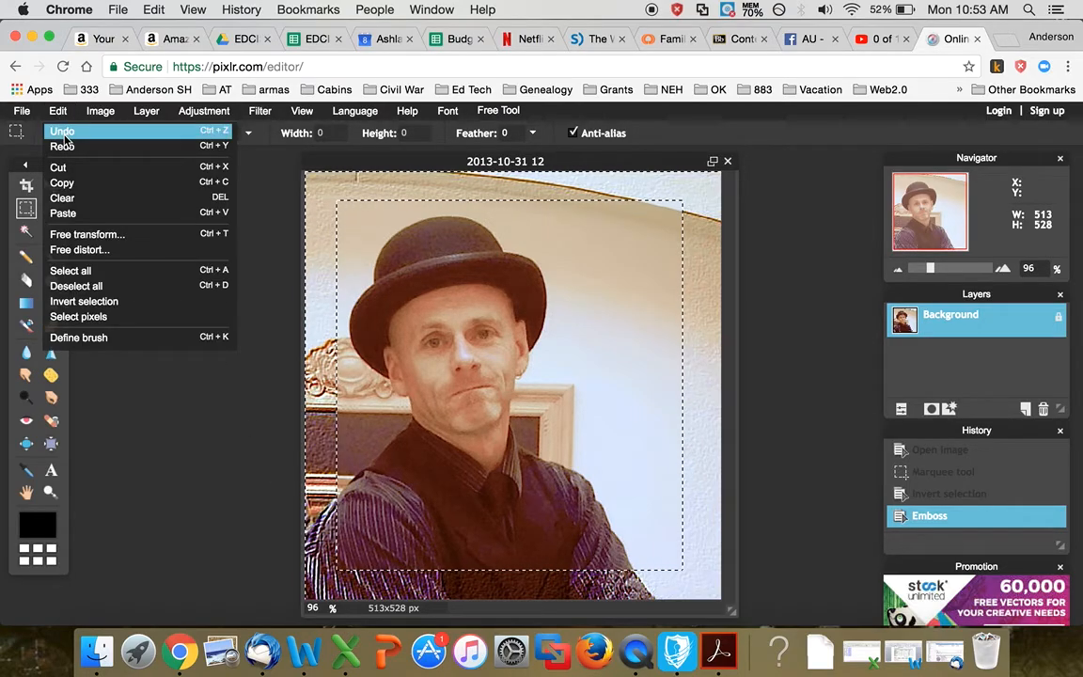
left_click(63, 133)
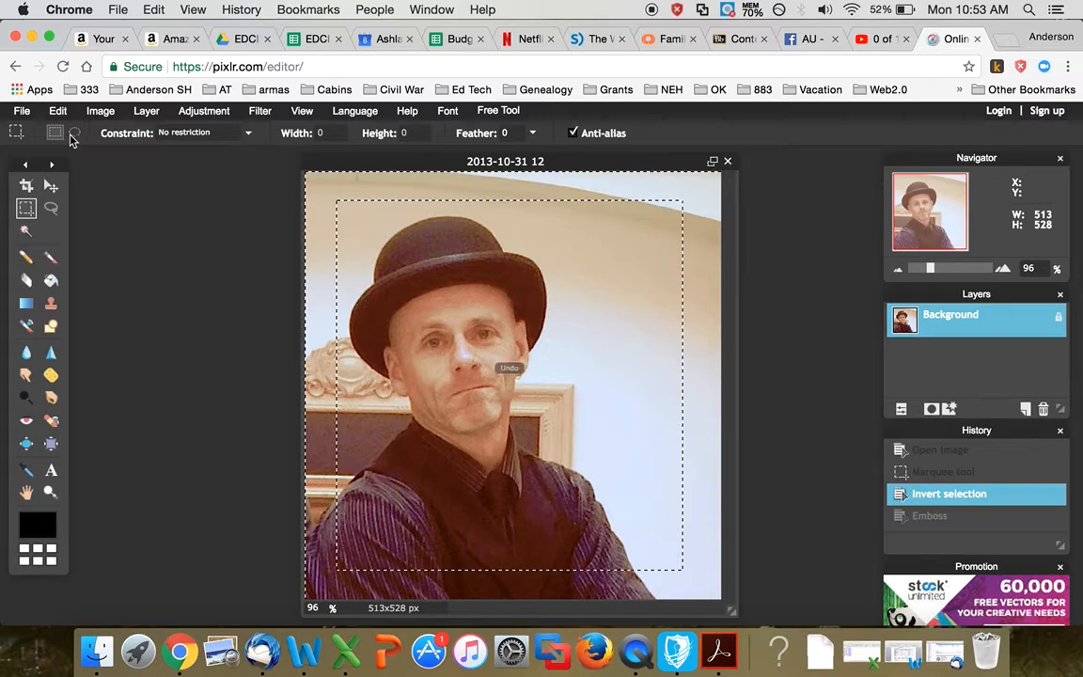
- Try the Blur filter on the selected outer border, and undo it
left_click(215, 113)
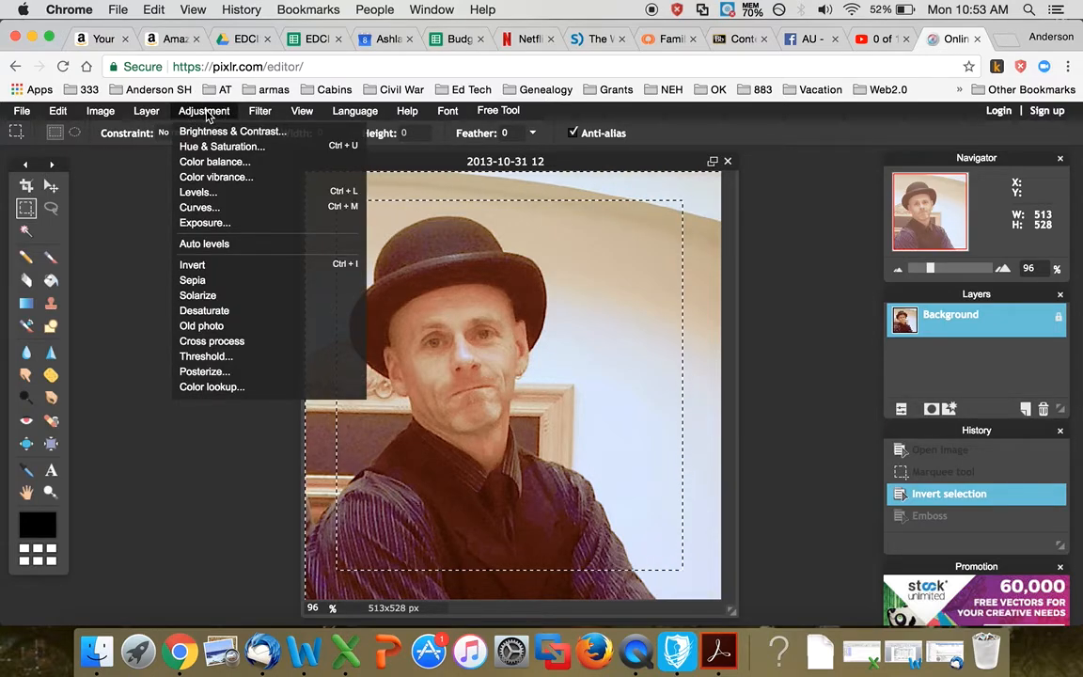
left_click(258, 113)
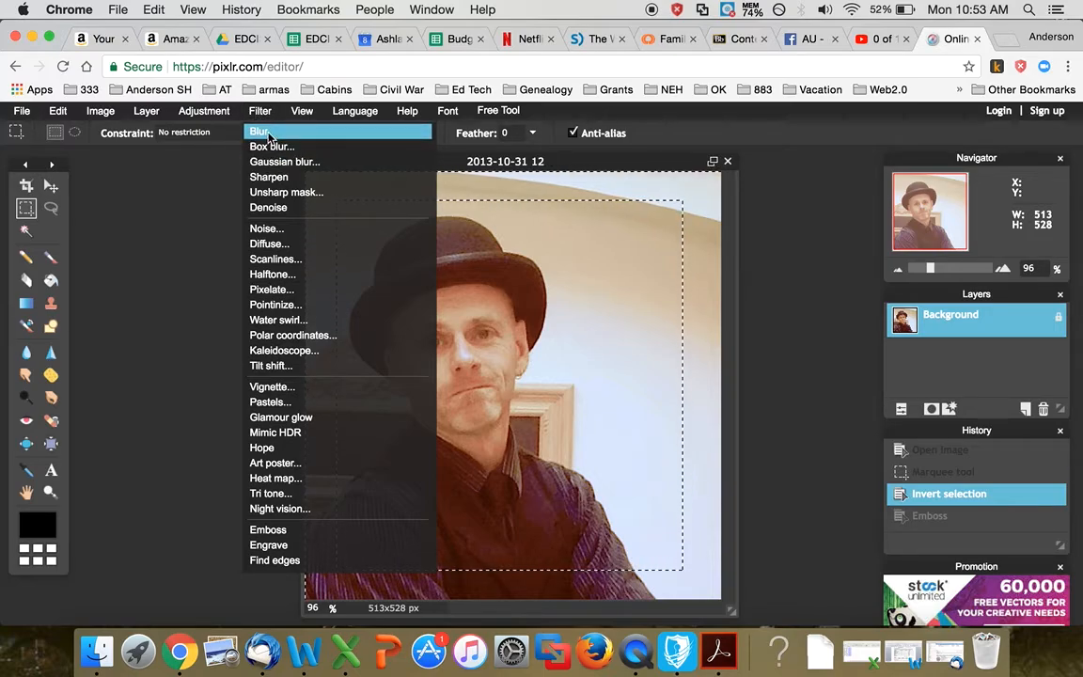
left_click(268, 135)
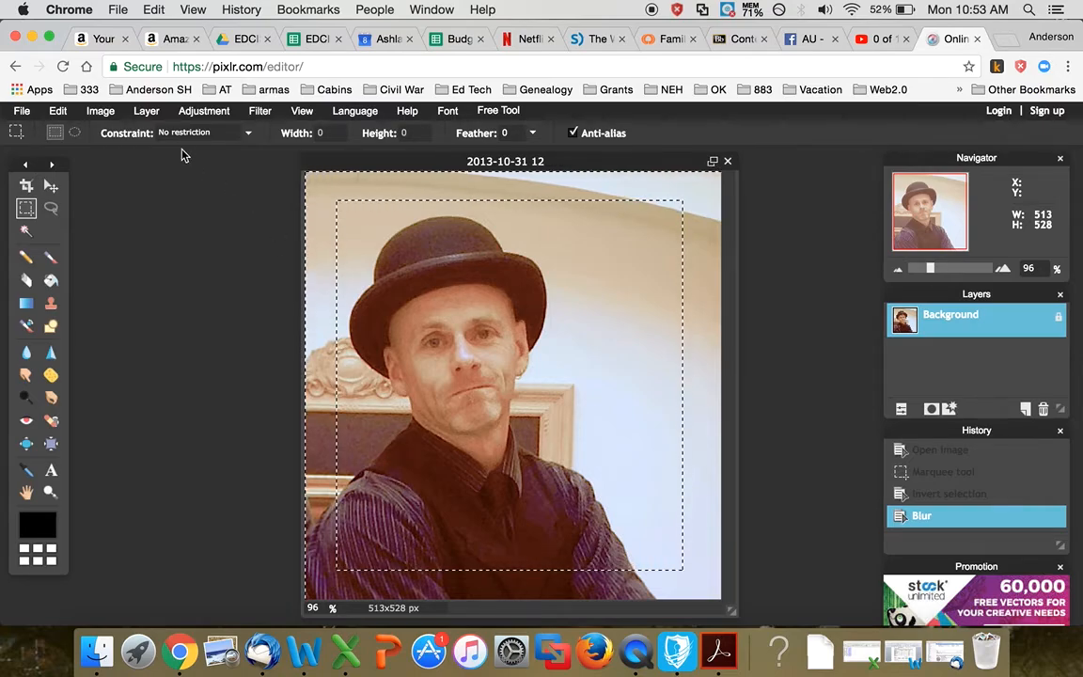
left_click(66, 115)
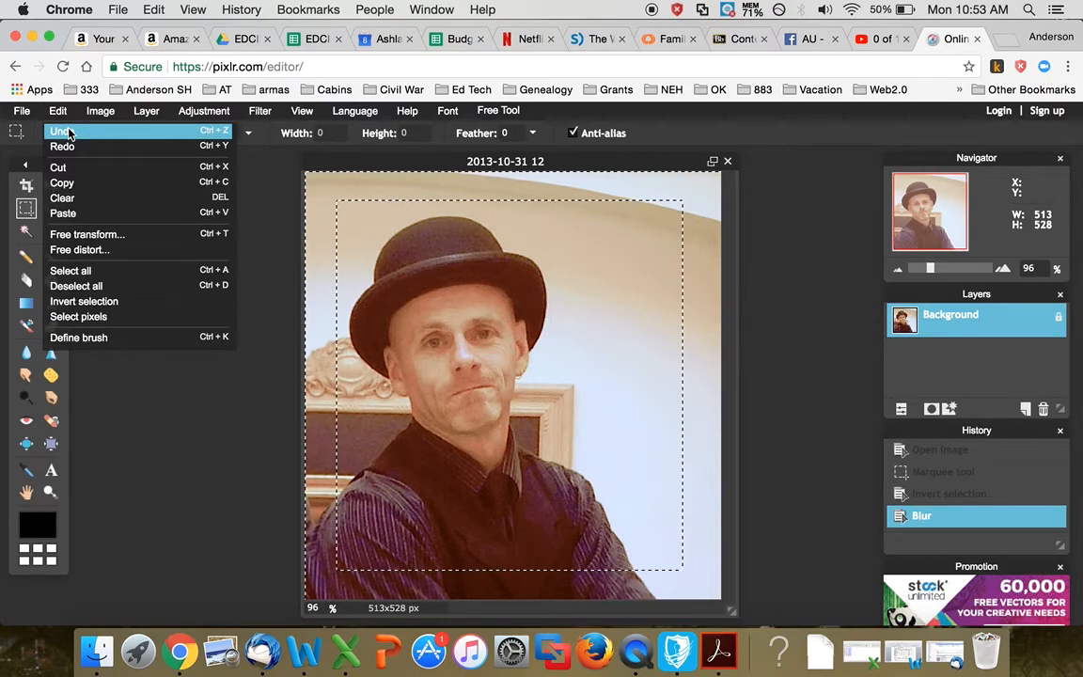
left_click(66, 131)
- Try the Engrave filter on the selected outer border, and undo it
left_click(255, 114)
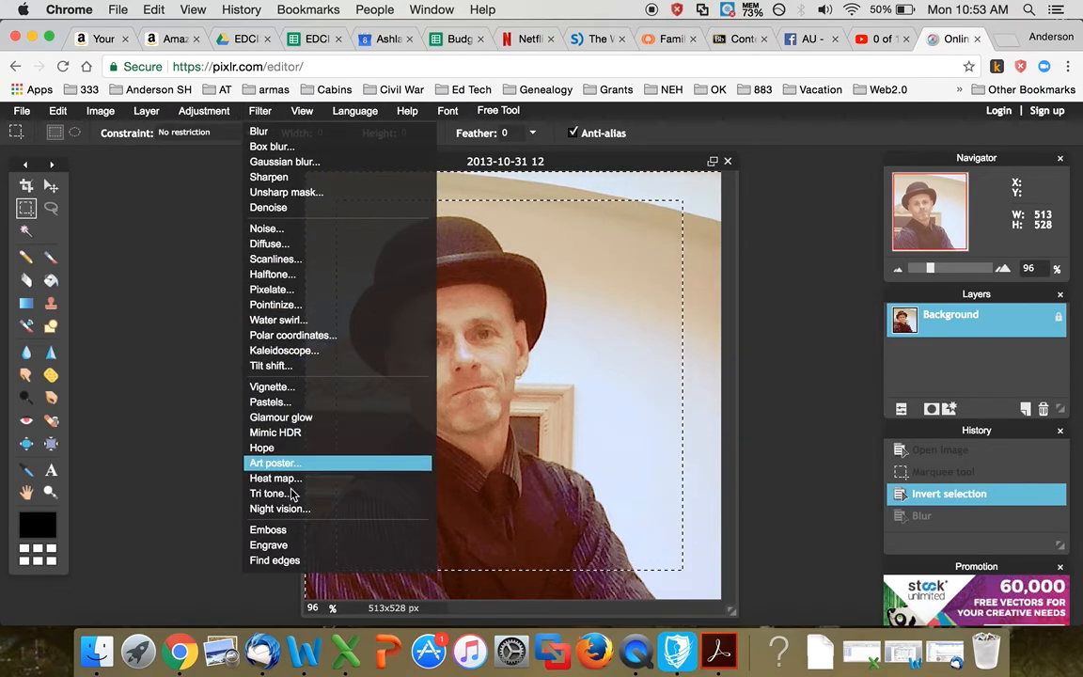
left_click(286, 546)
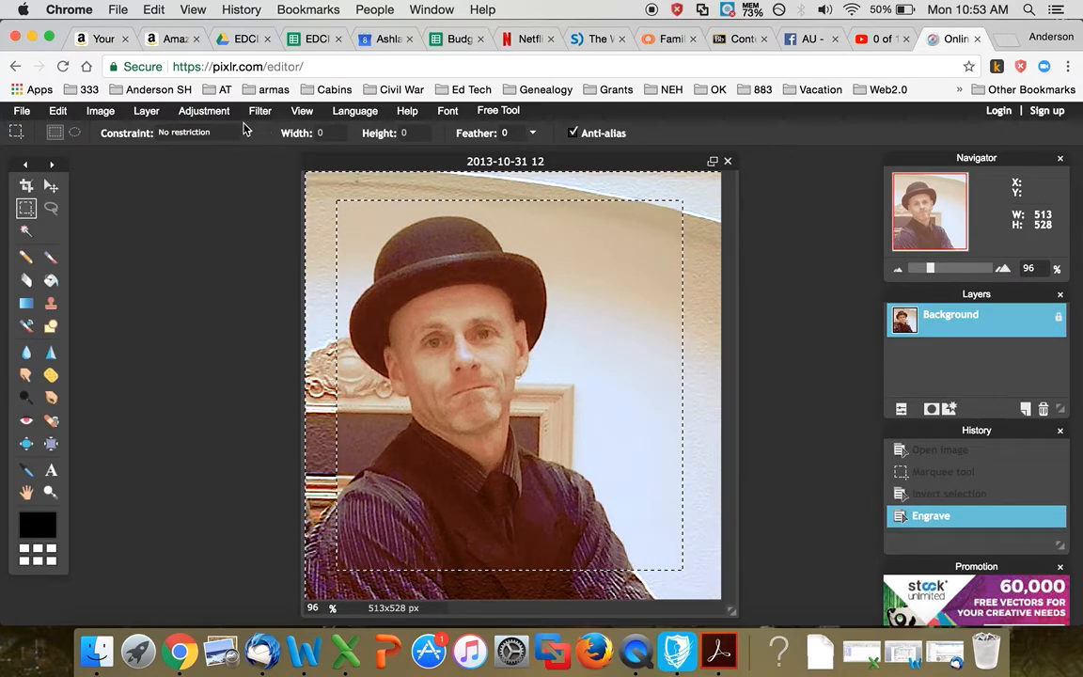
left_click(58, 110)
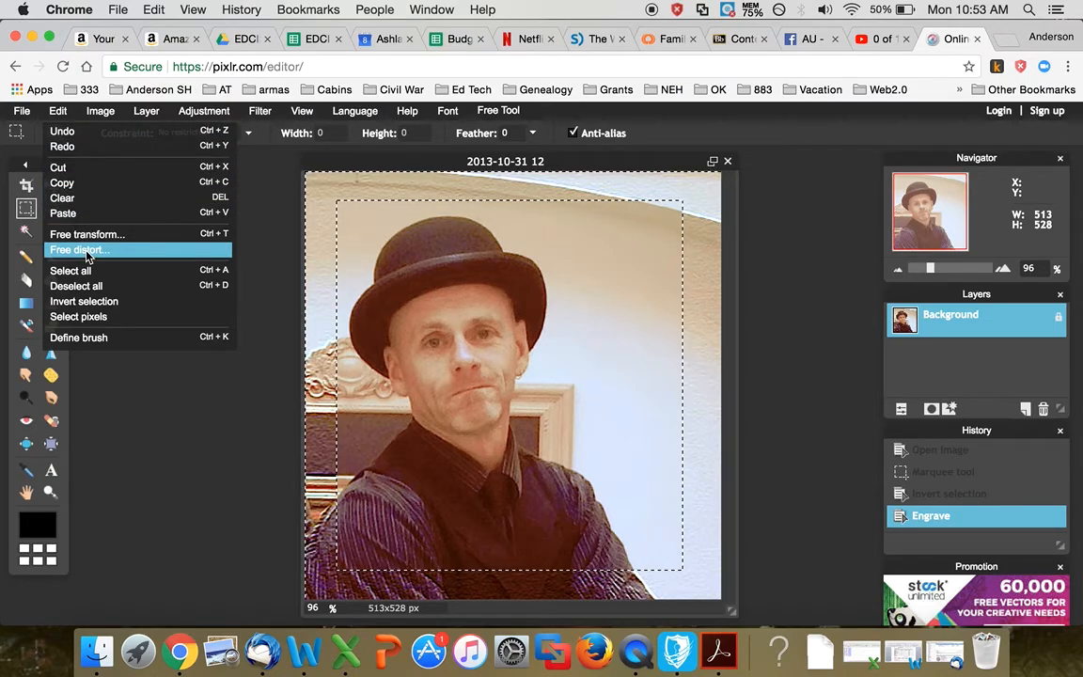
left_click(64, 131)
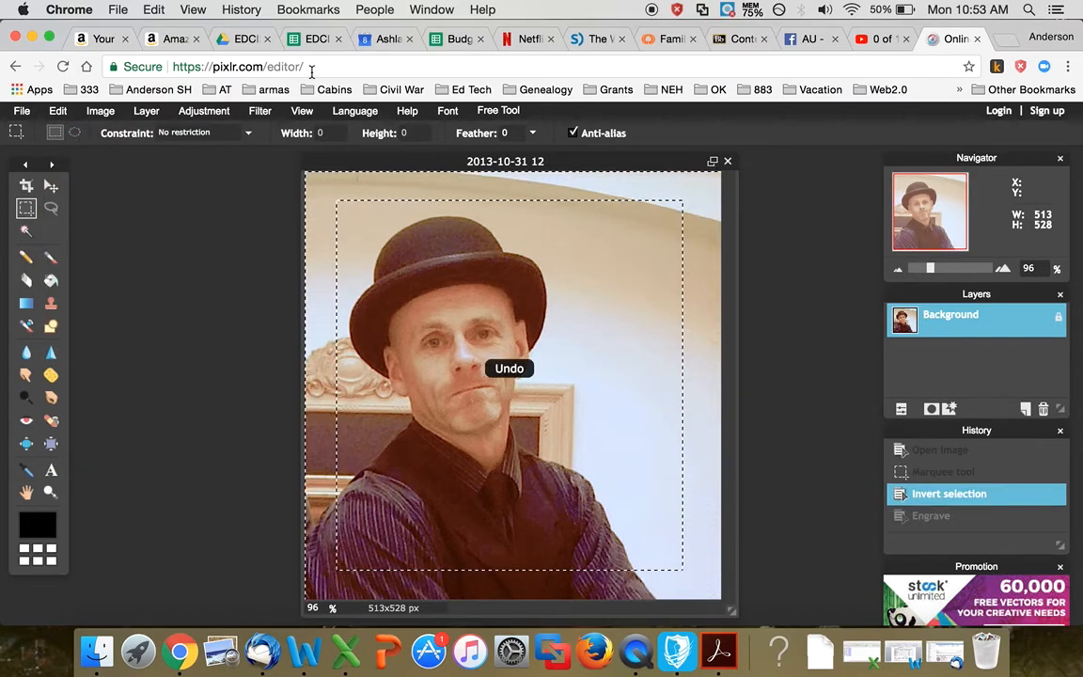
- Try the Solarize adjustment on the selected outer border, and undo it
left_click(203, 114)
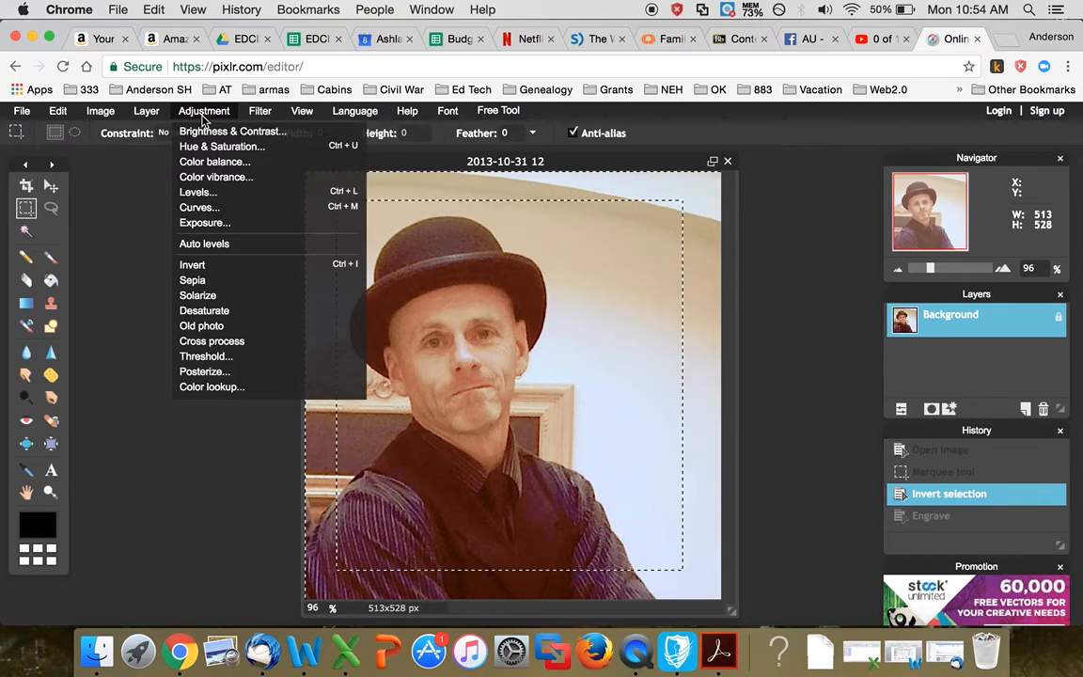
left_click(208, 297)
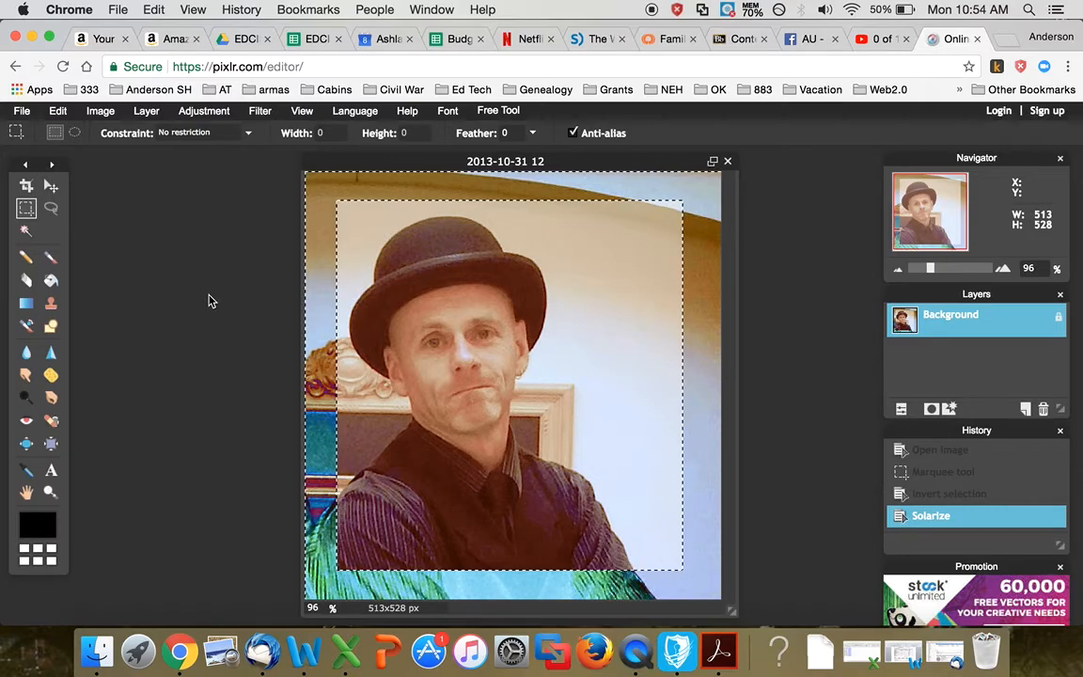
left_click(57, 111)
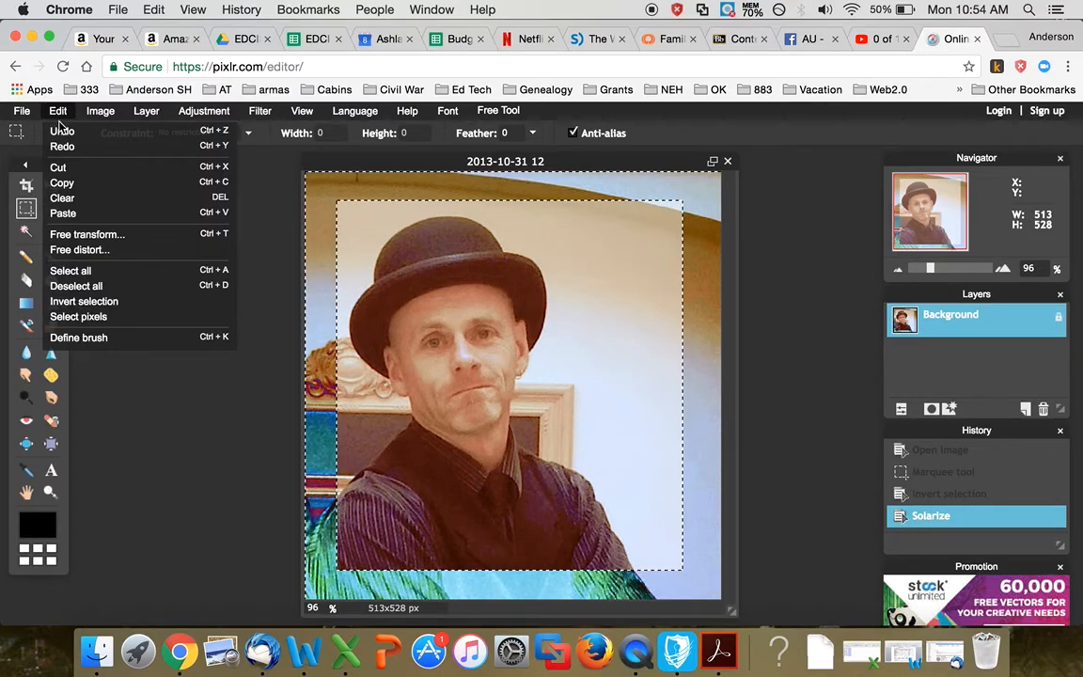
left_click(62, 130)
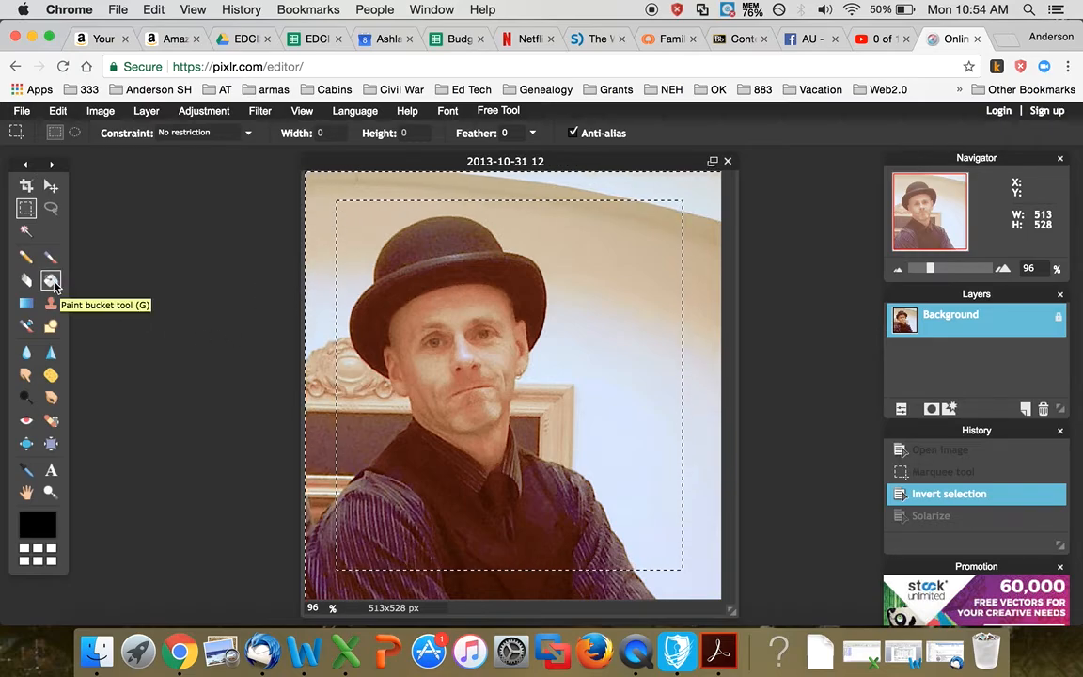
- Set the main colour to a dark purple with a hue of 276
left_click(40, 527)
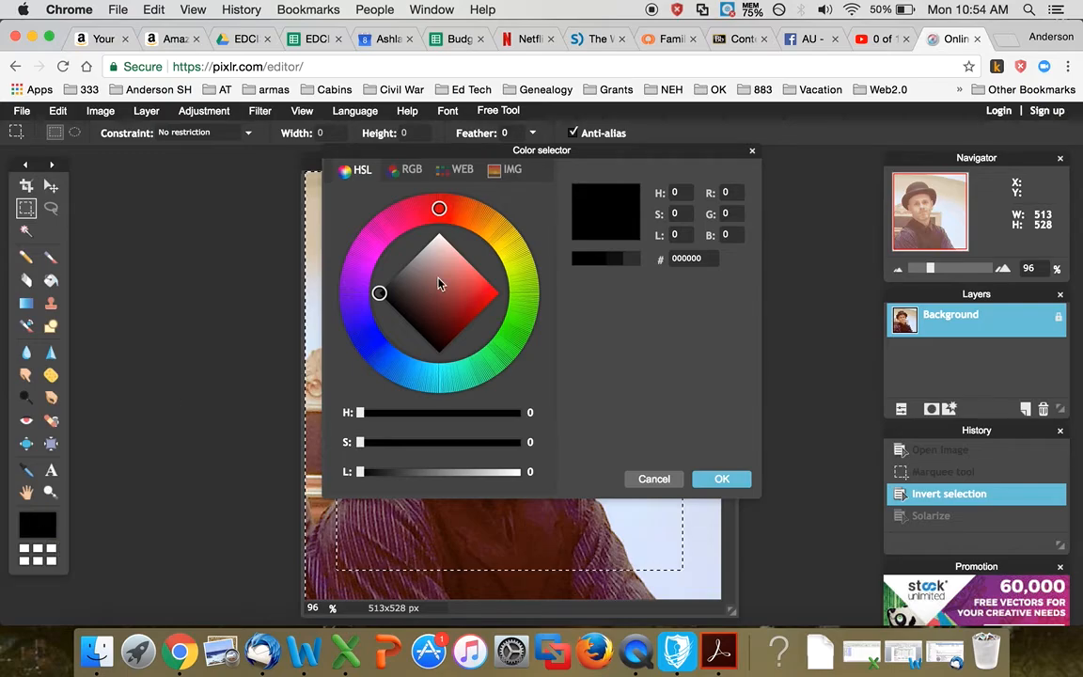
left_click(356, 286)
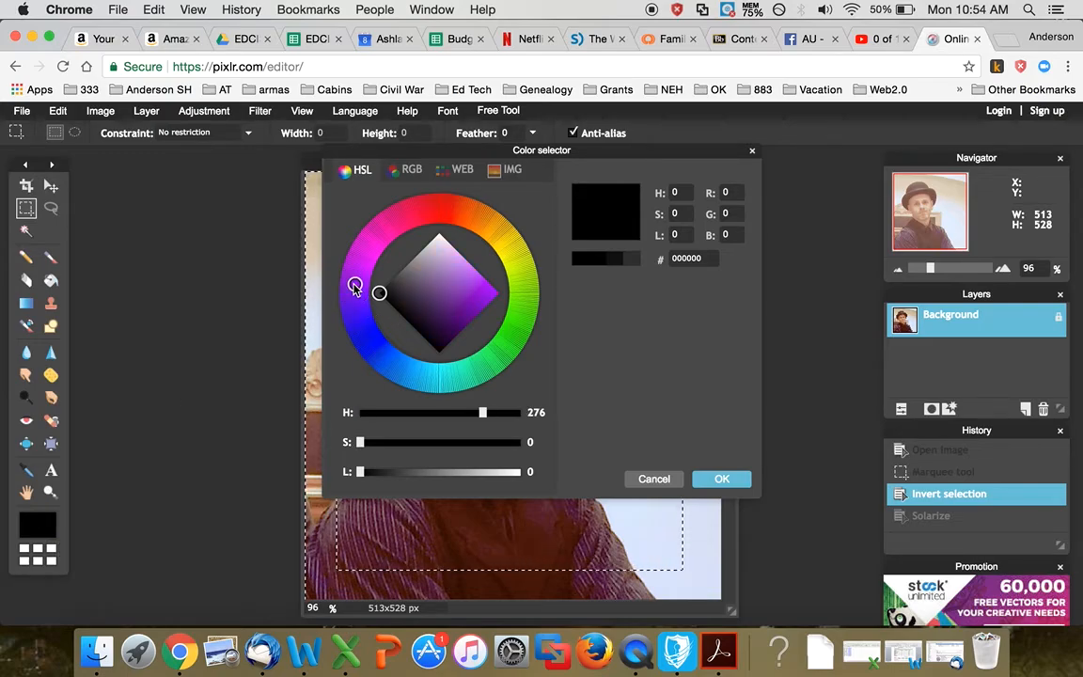
left_click(464, 315)
left_click(721, 479)
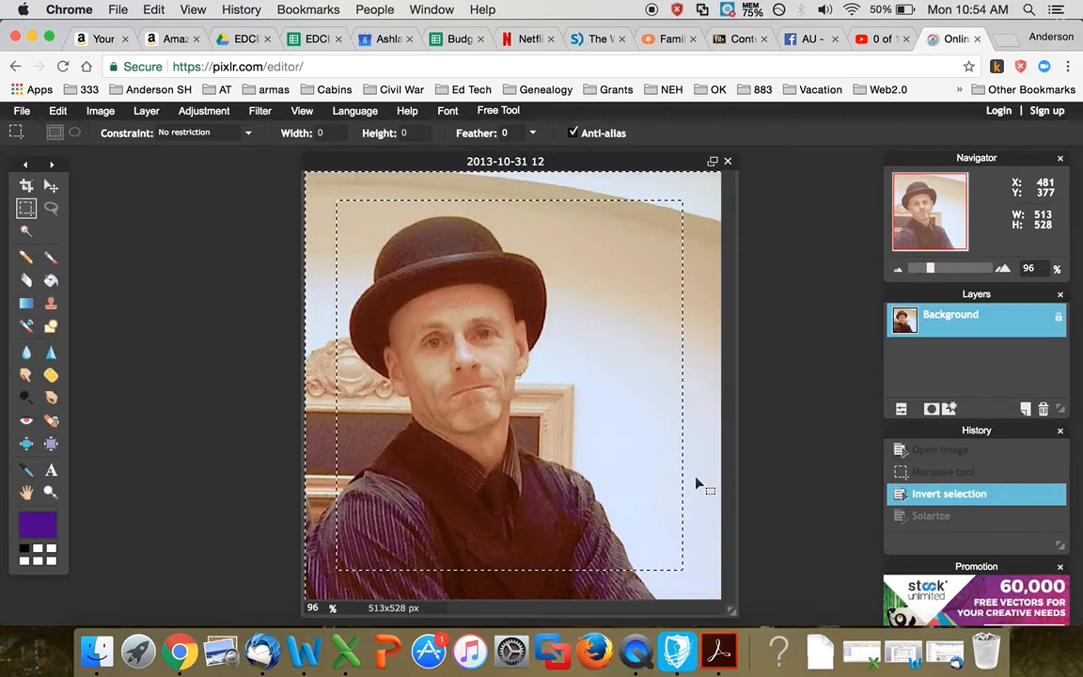
- Fill the light wall areas of the selected border with purple on all sides of the photo using the Paint bucket tool
left_click(50, 280)
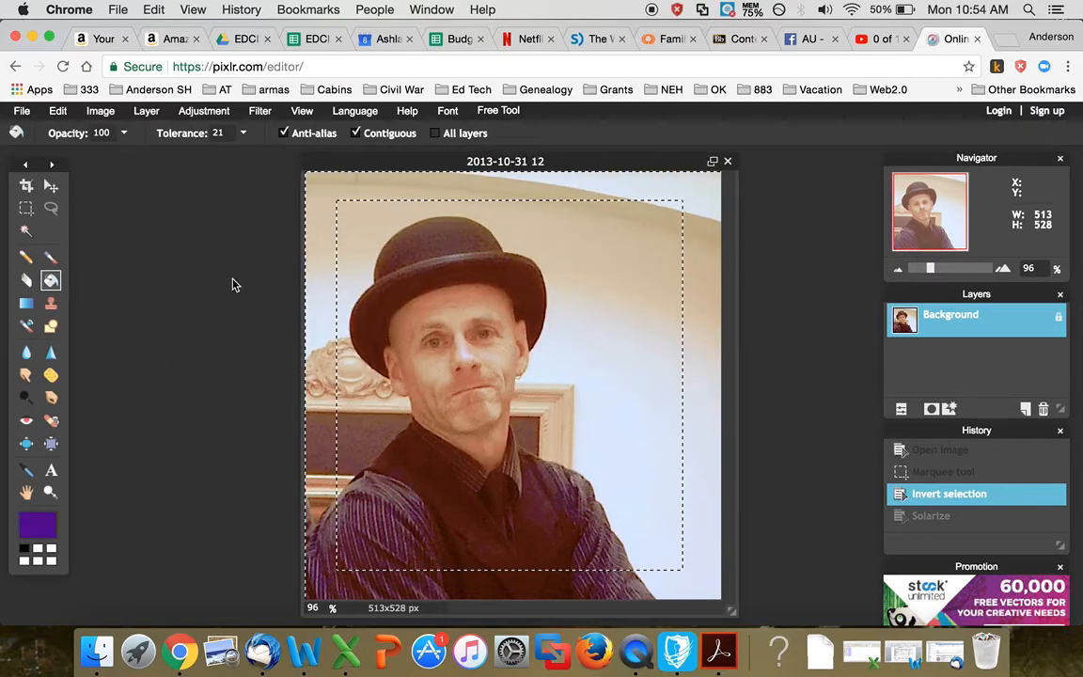
left_click(311, 268)
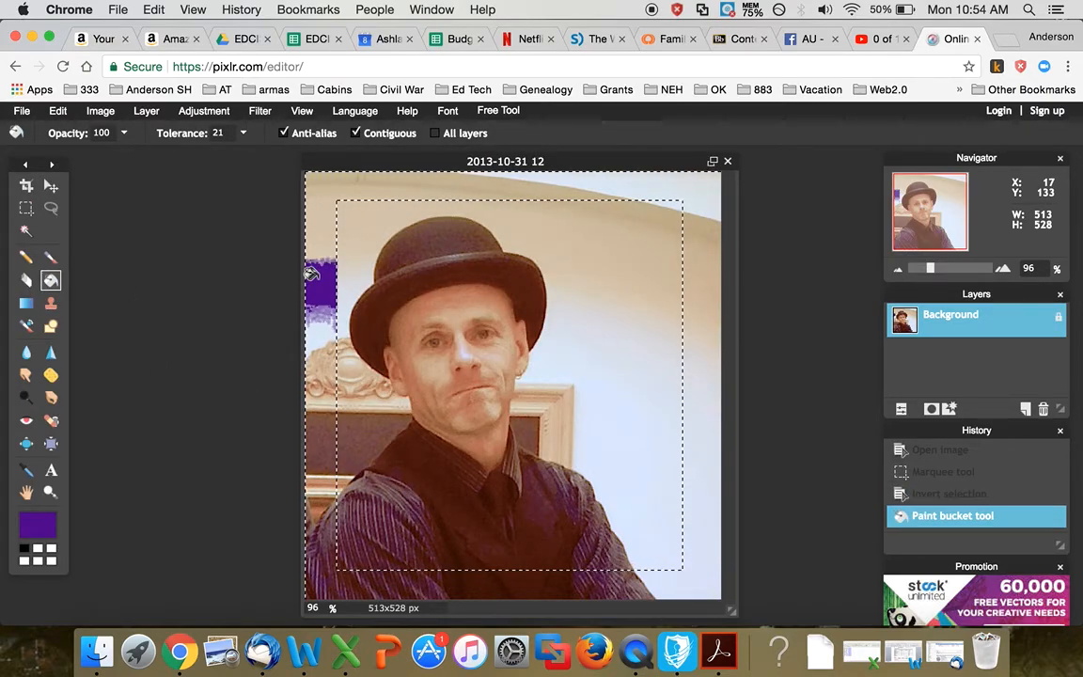
left_click(310, 219)
left_click(636, 184)
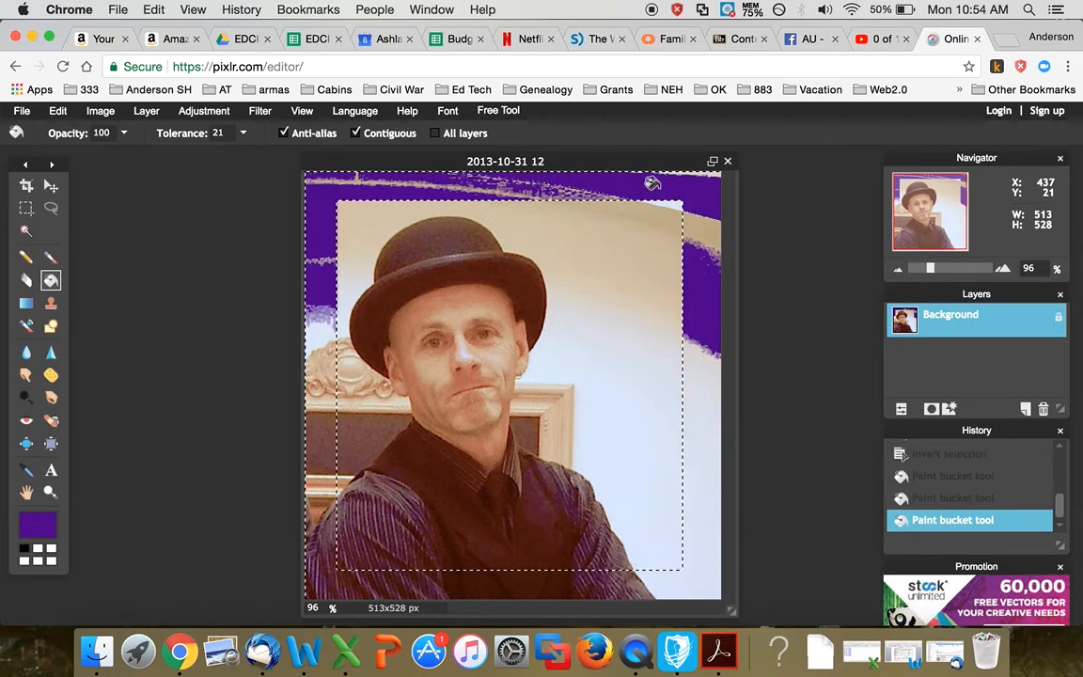
left_click(696, 476)
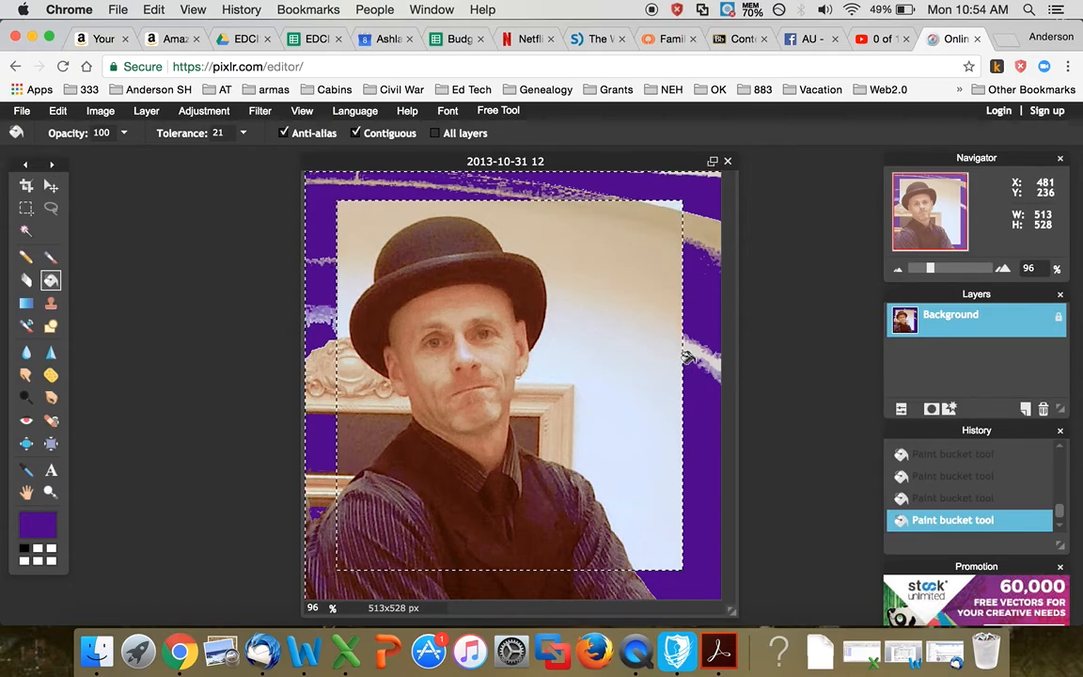
- Undo all the purple Paint bucket fills on the selected border
left_click(58, 111)
left_click(60, 130)
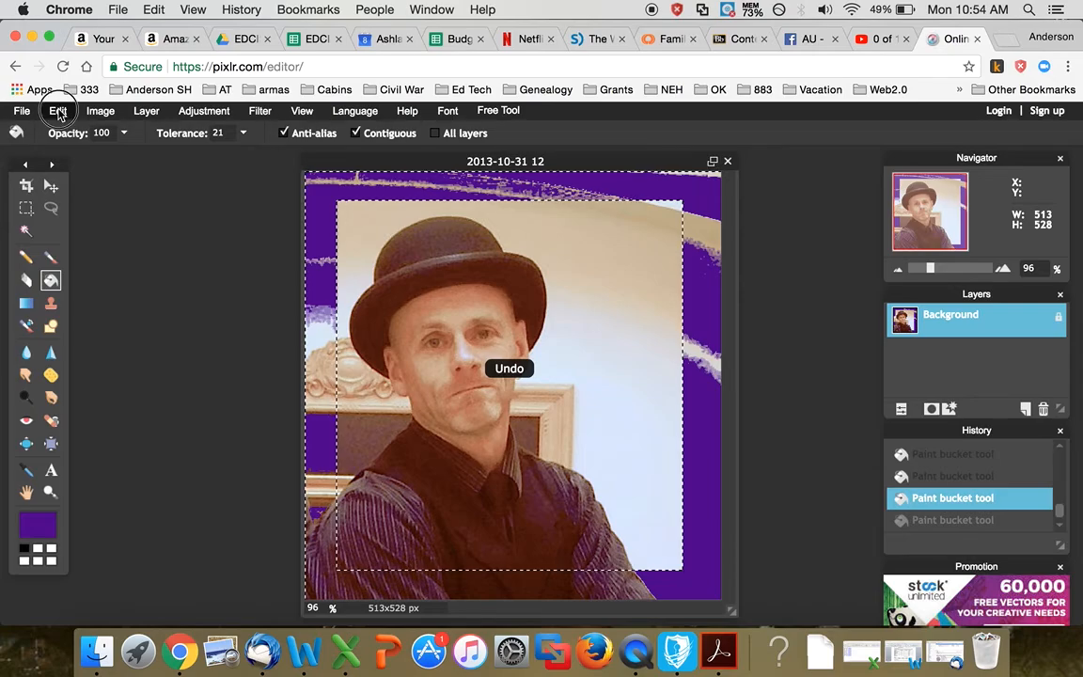
left_click(58, 111)
left_click(60, 130)
left_click(58, 111)
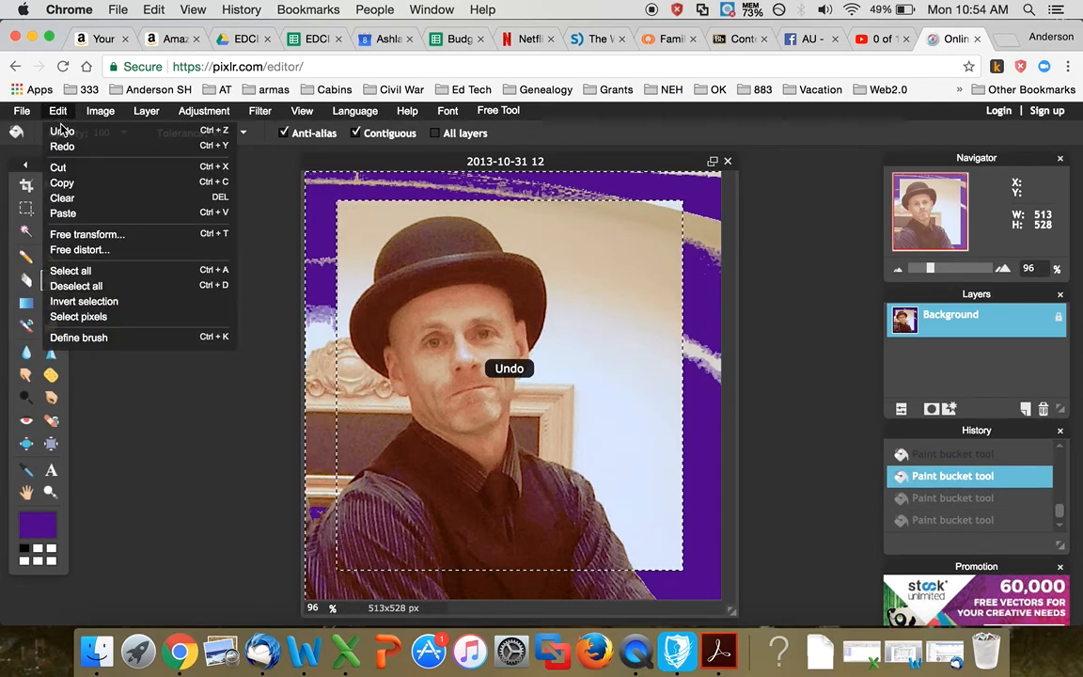
left_click(61, 131)
left_click(57, 111)
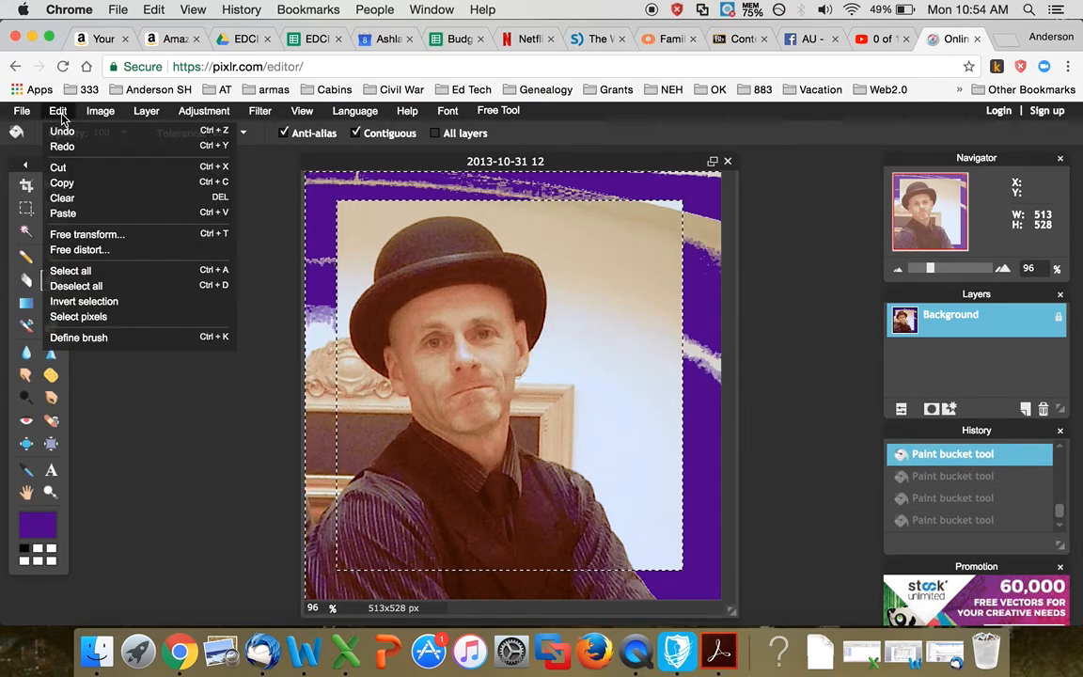
left_click(60, 131)
left_click(58, 111)
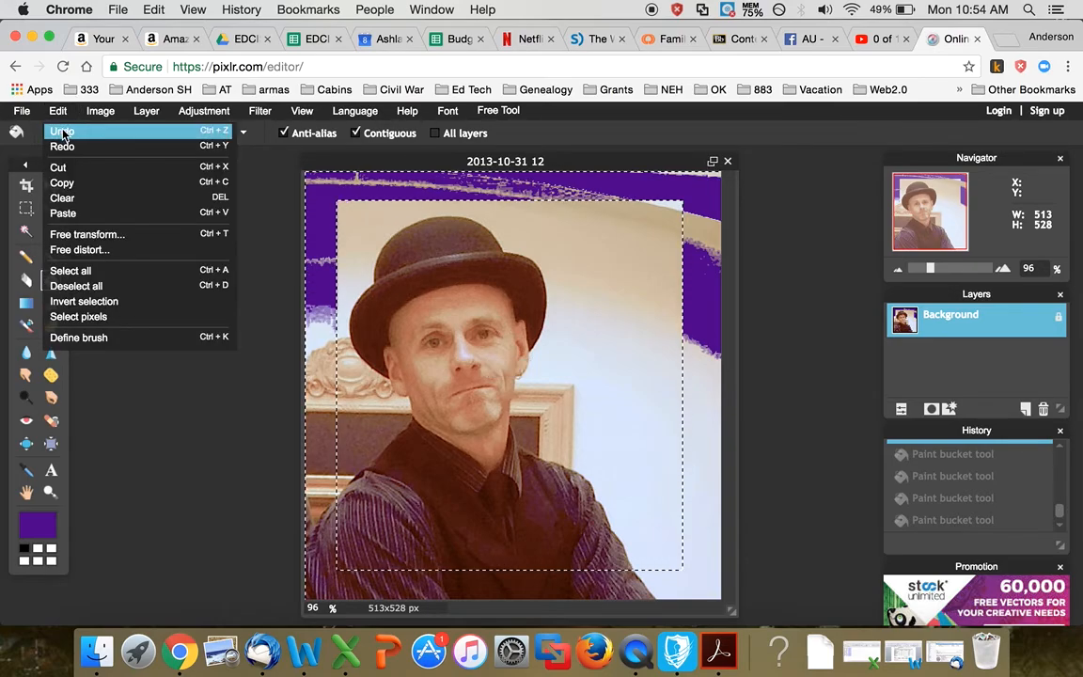
left_click(60, 131)
left_click(57, 111)
left_click(60, 130)
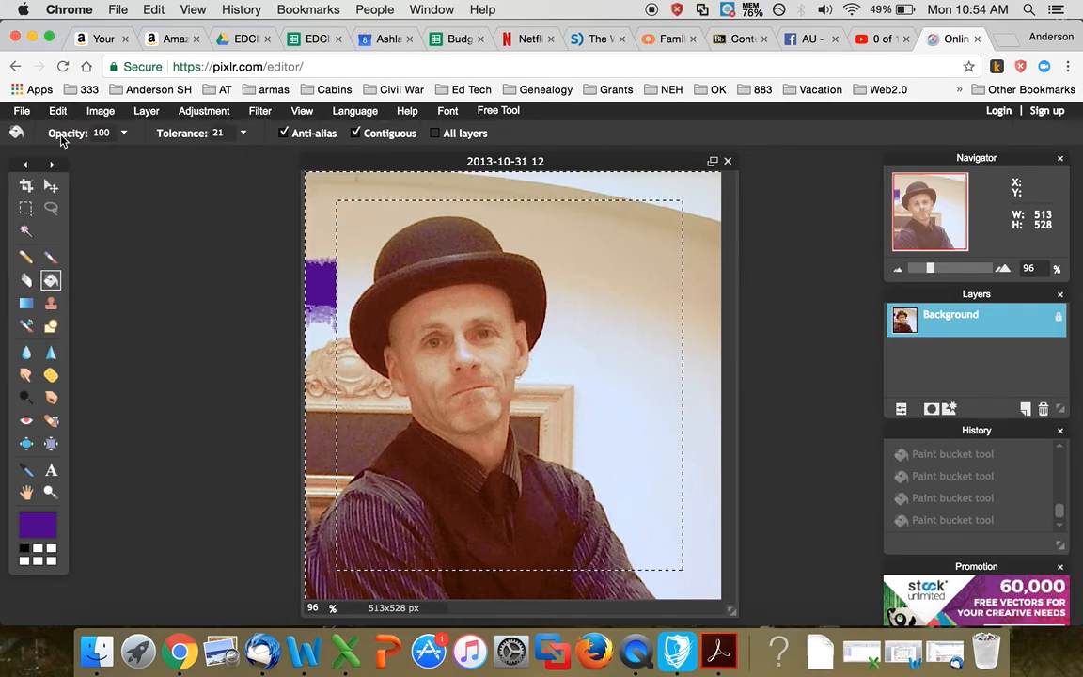
left_click(58, 111)
left_click(60, 131)
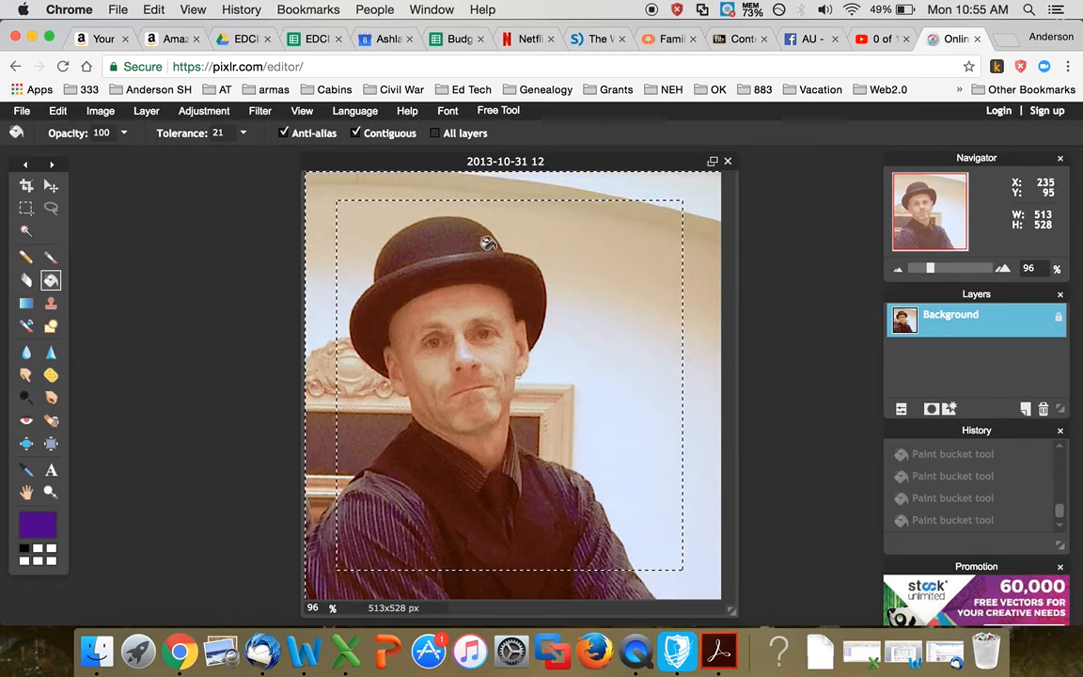
- Apply the Kaleidoscope filter with size 73 to the selected border, and clear the selection
left_click(212, 113)
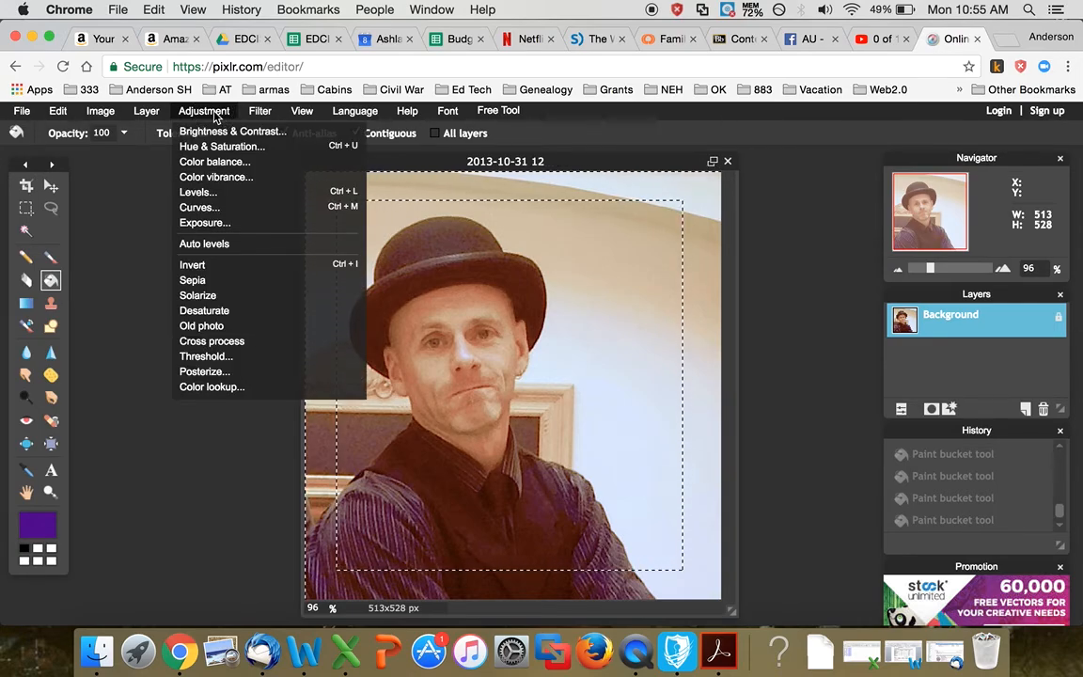
mouse_move(253, 113)
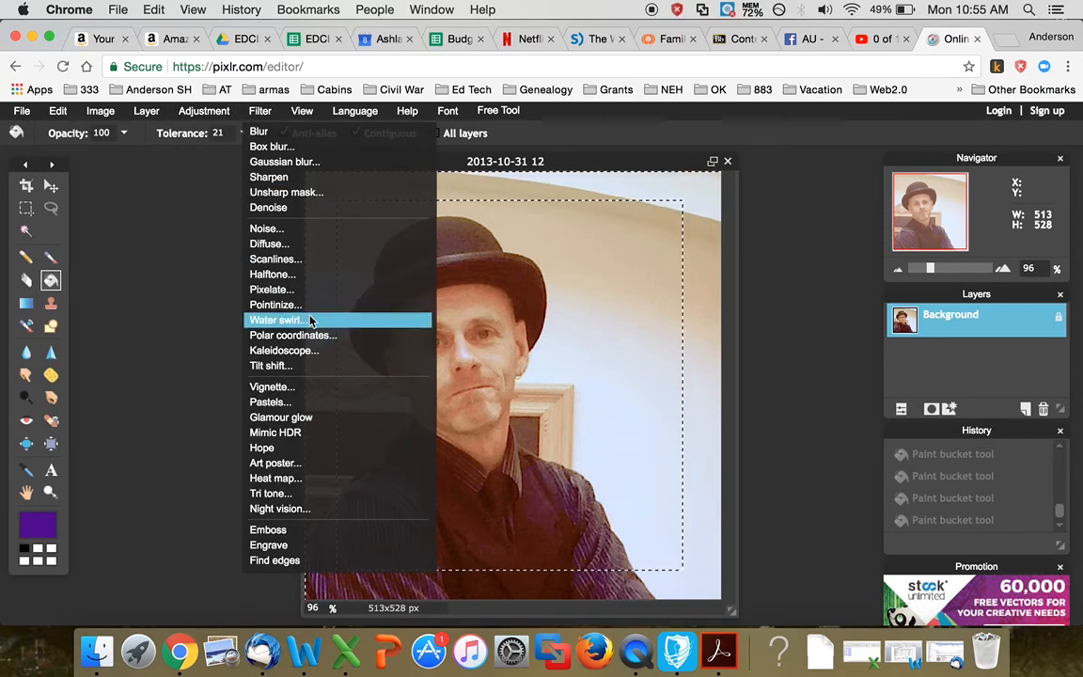
left_click(291, 353)
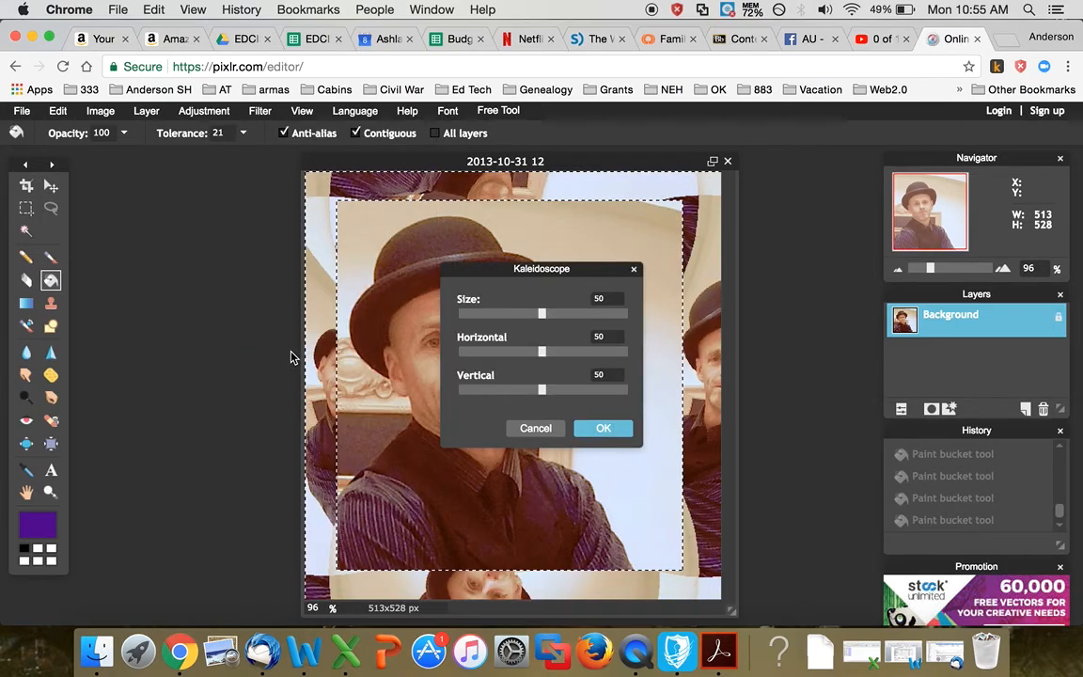
left_click_drag(549, 315, 580, 312)
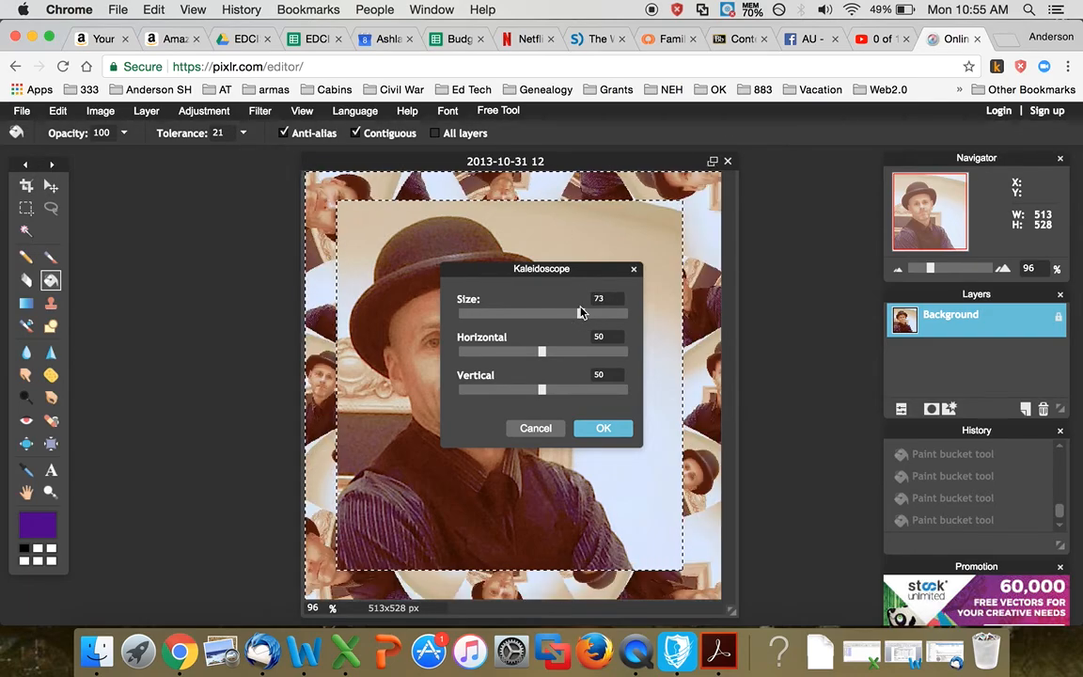
left_click(604, 428)
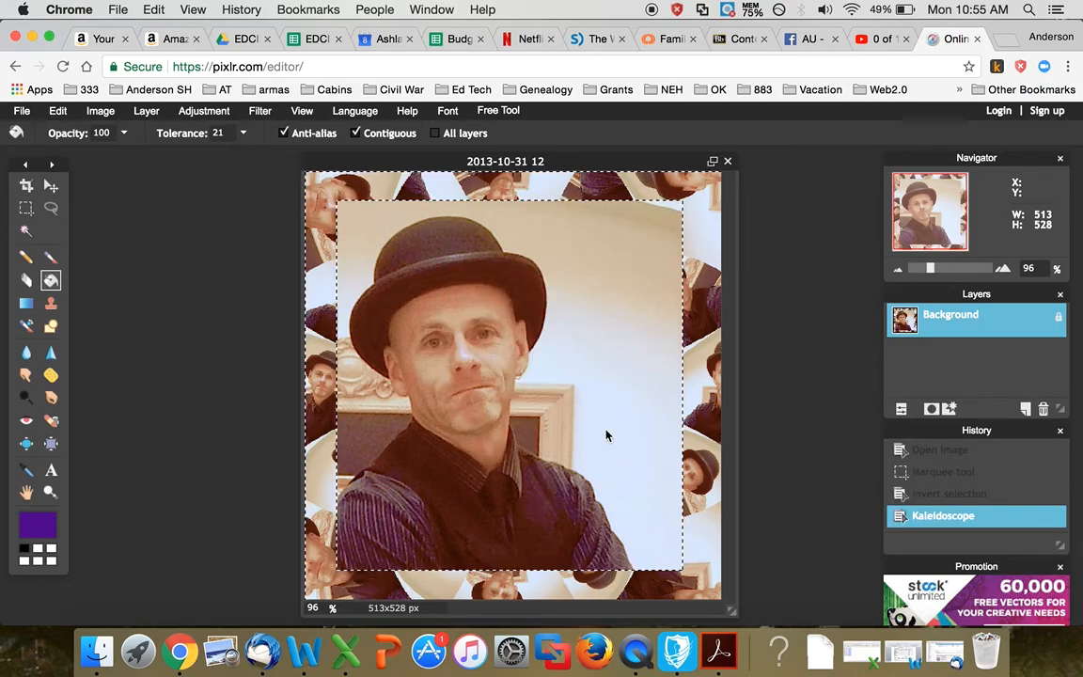
left_click(56, 110)
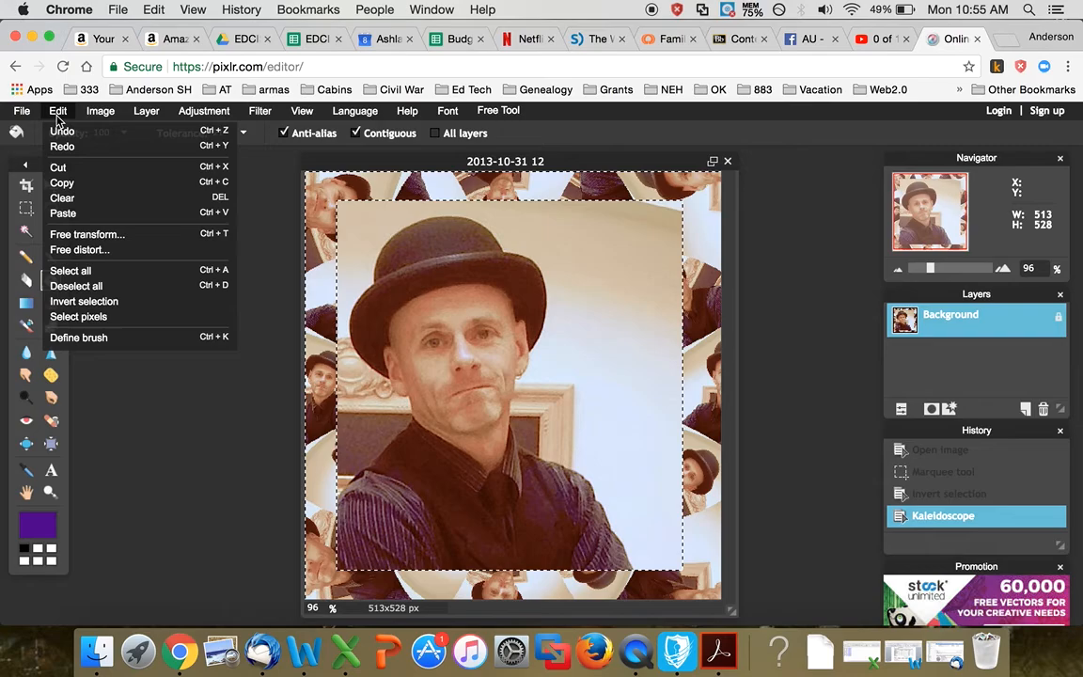
left_click(92, 286)
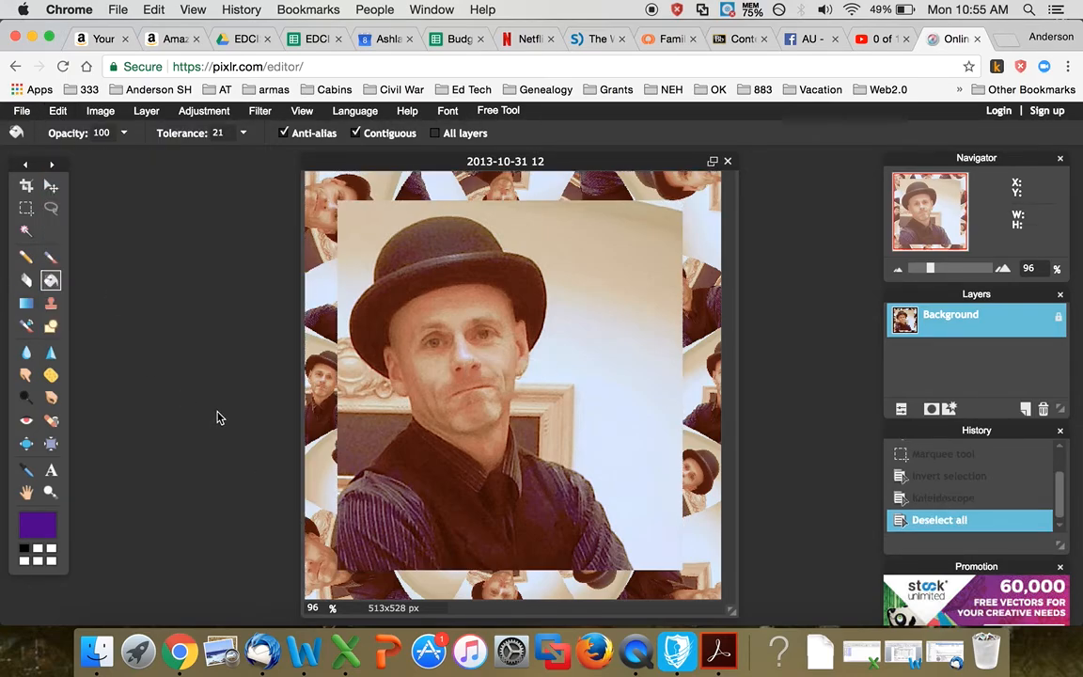
- Save the image as a JPEG named KSCOPE on the Desktop
left_click(21, 110)
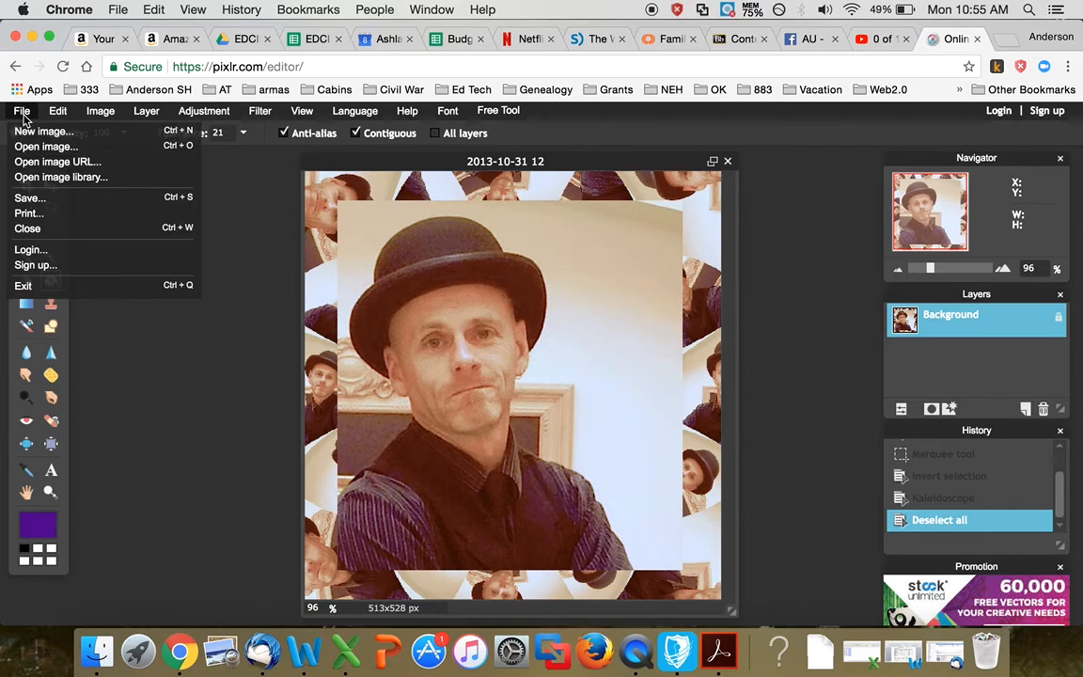
left_click(40, 199)
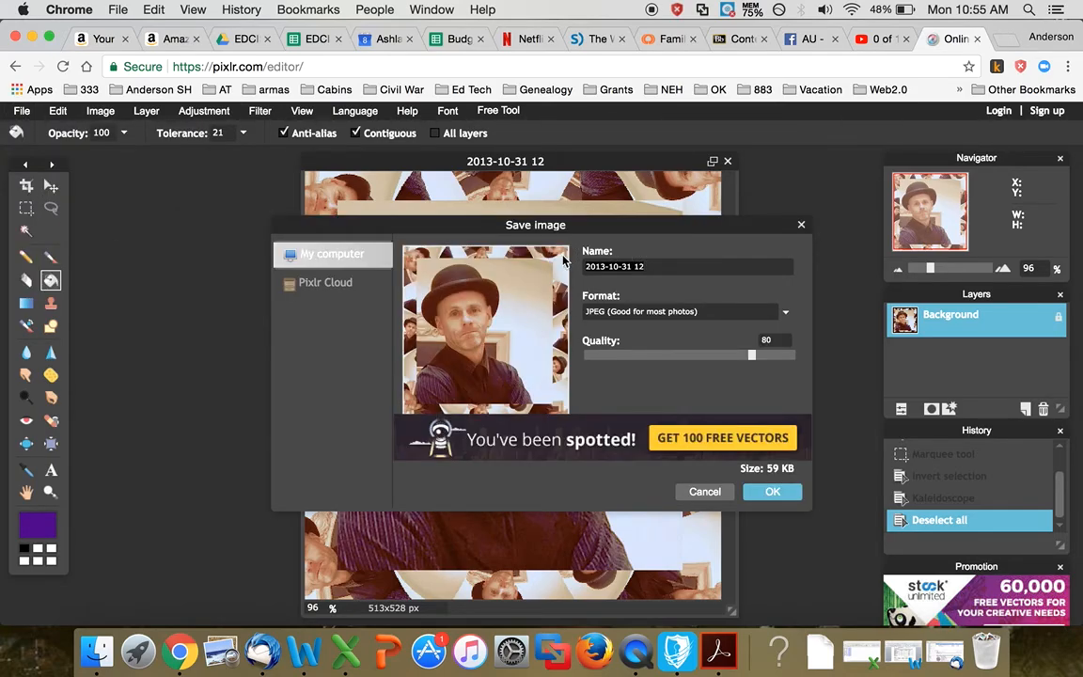
type("KSCOPE")
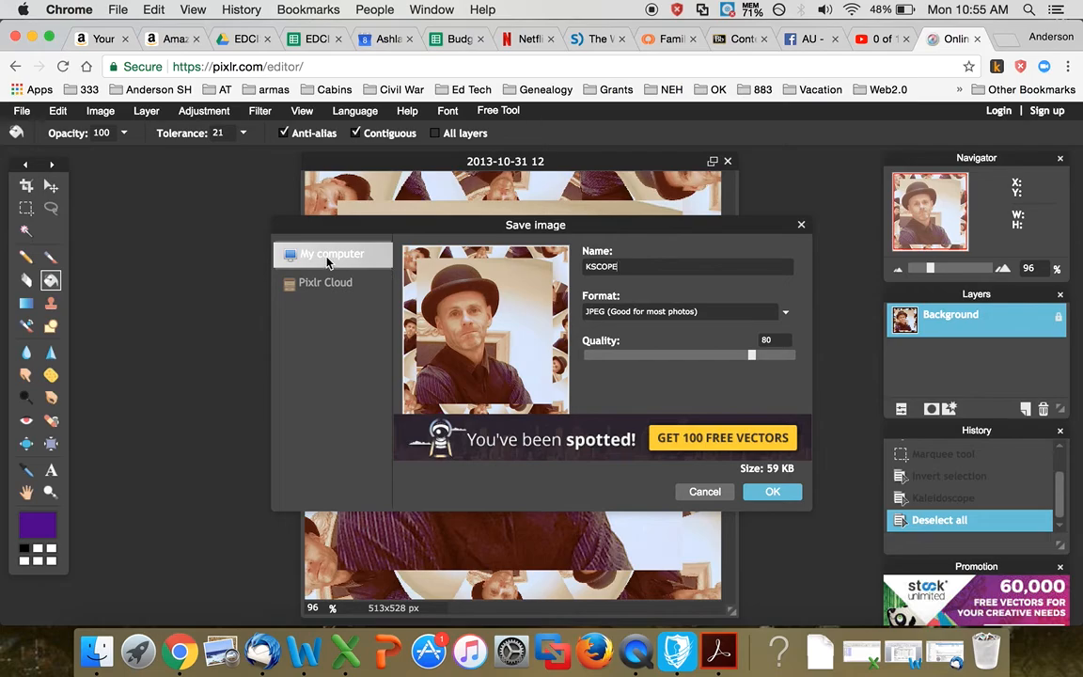
left_click(773, 494)
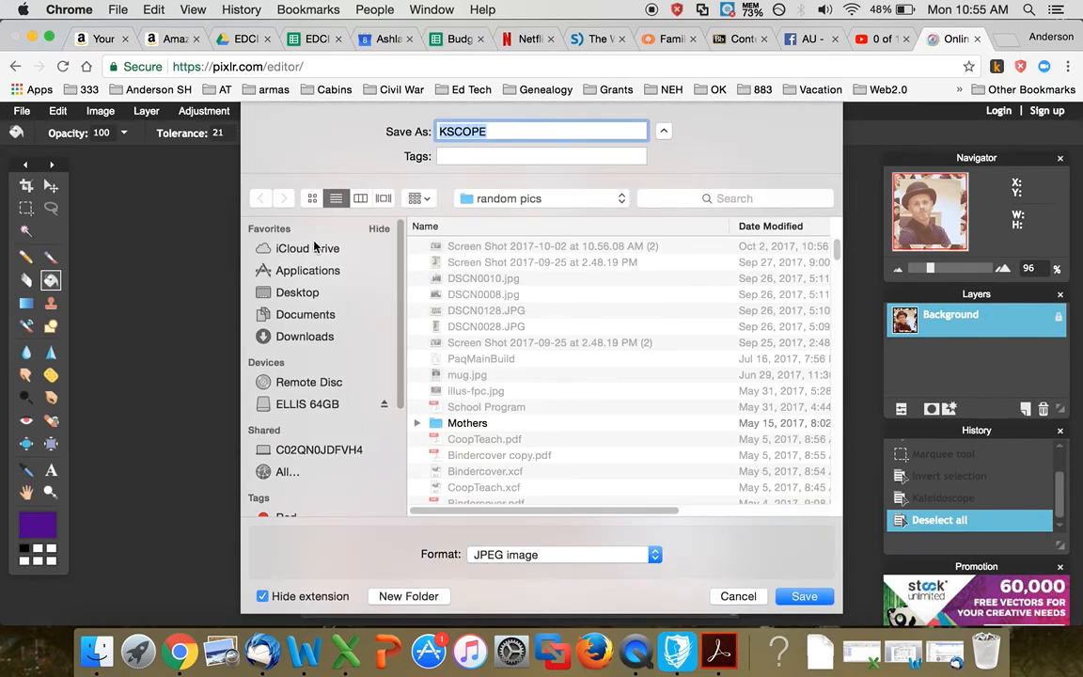
left_click(297, 293)
left_click(804, 597)
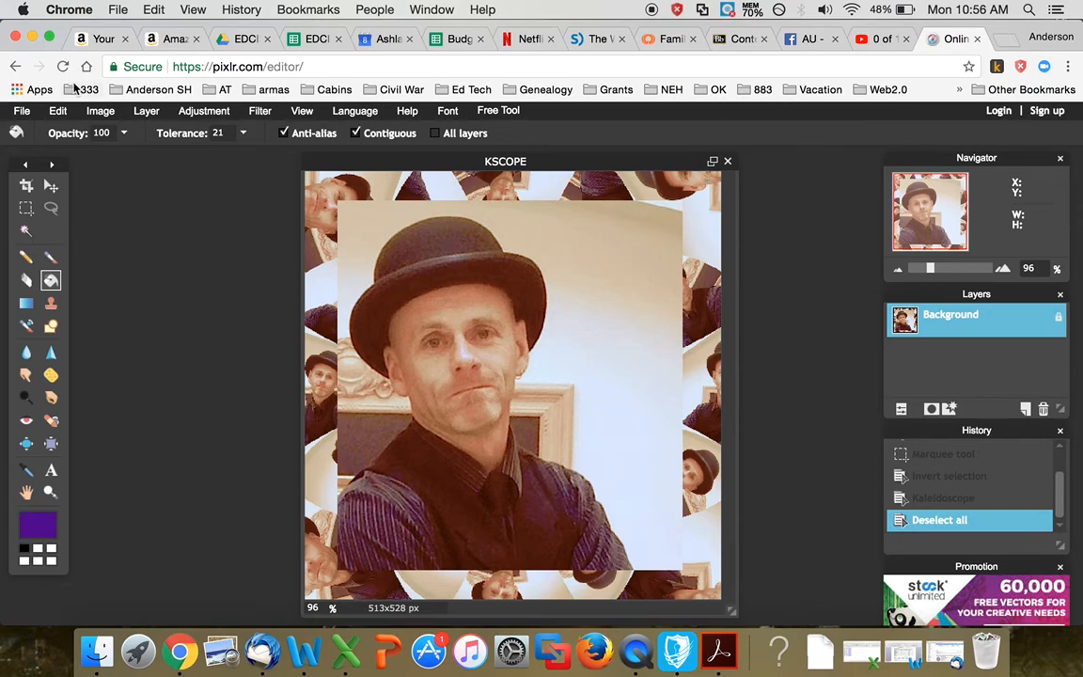
- Open the group photo 14993471_…90711_n.jpg from the random pics folder on the Desktop, and place its window over the portrait
left_click(23, 113)
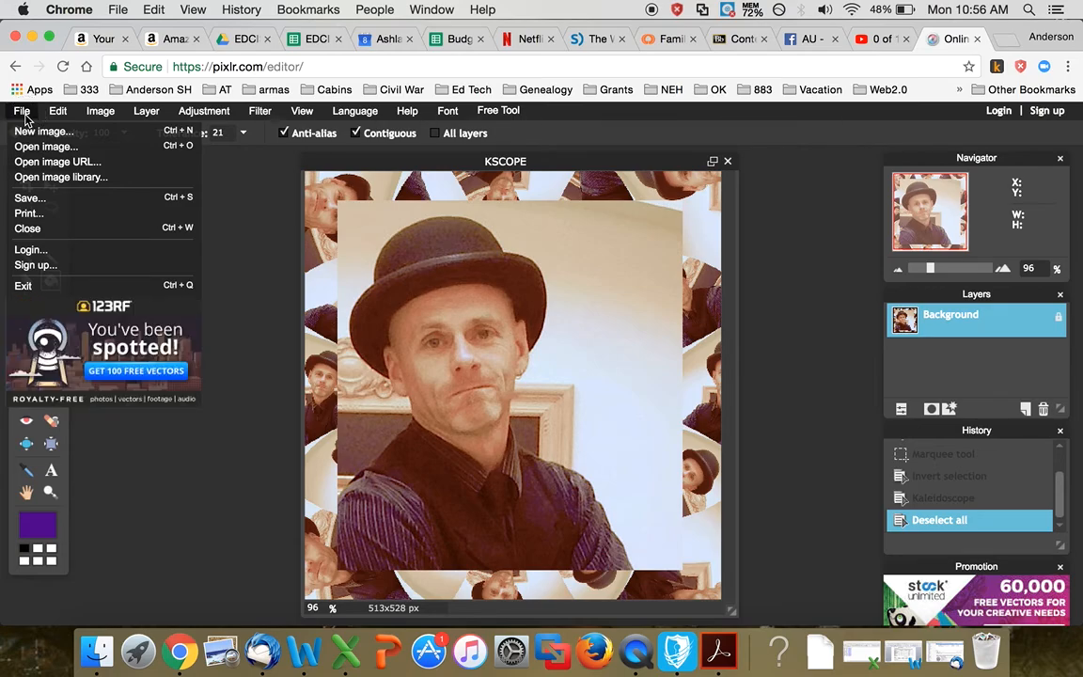
left_click(63, 148)
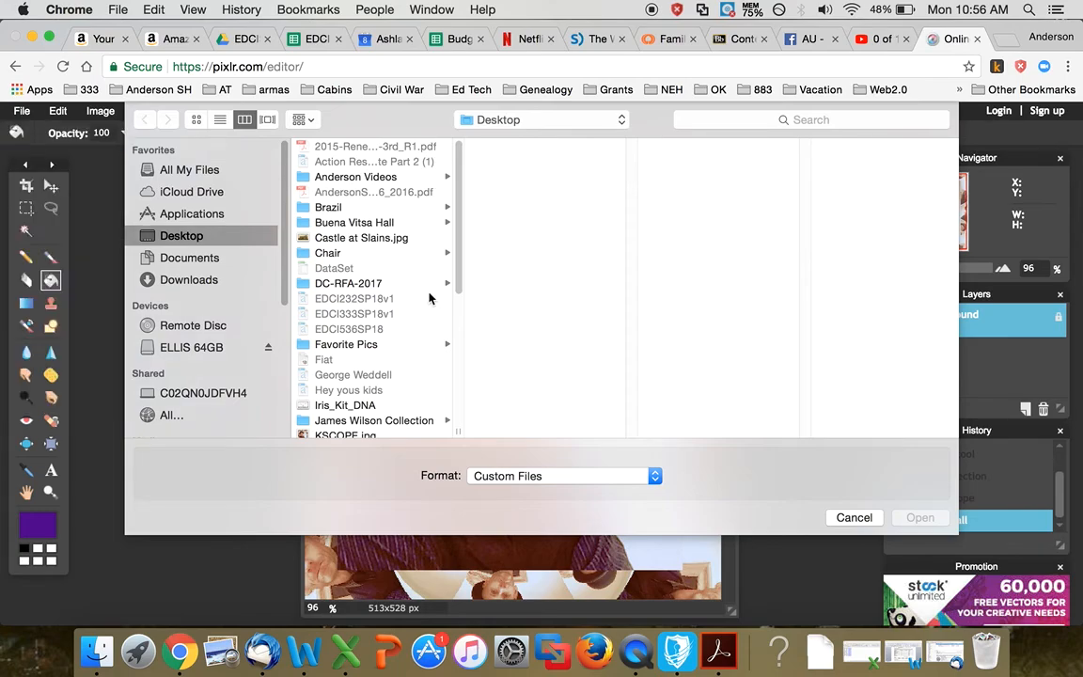
scroll(407, 319, "down", 5)
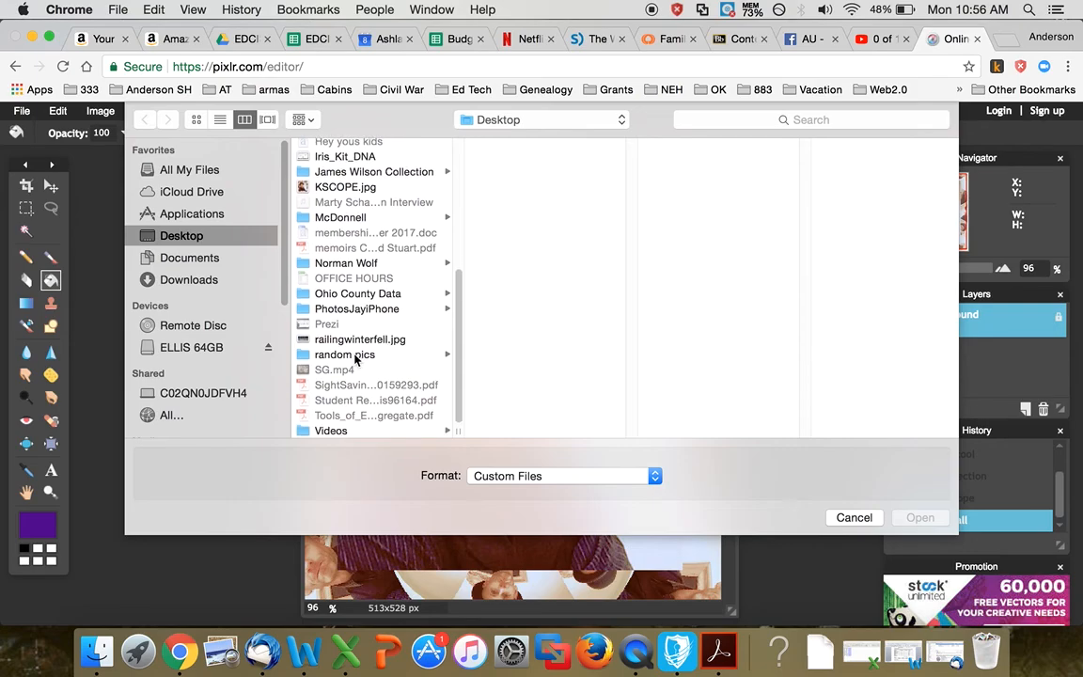
left_click(414, 354)
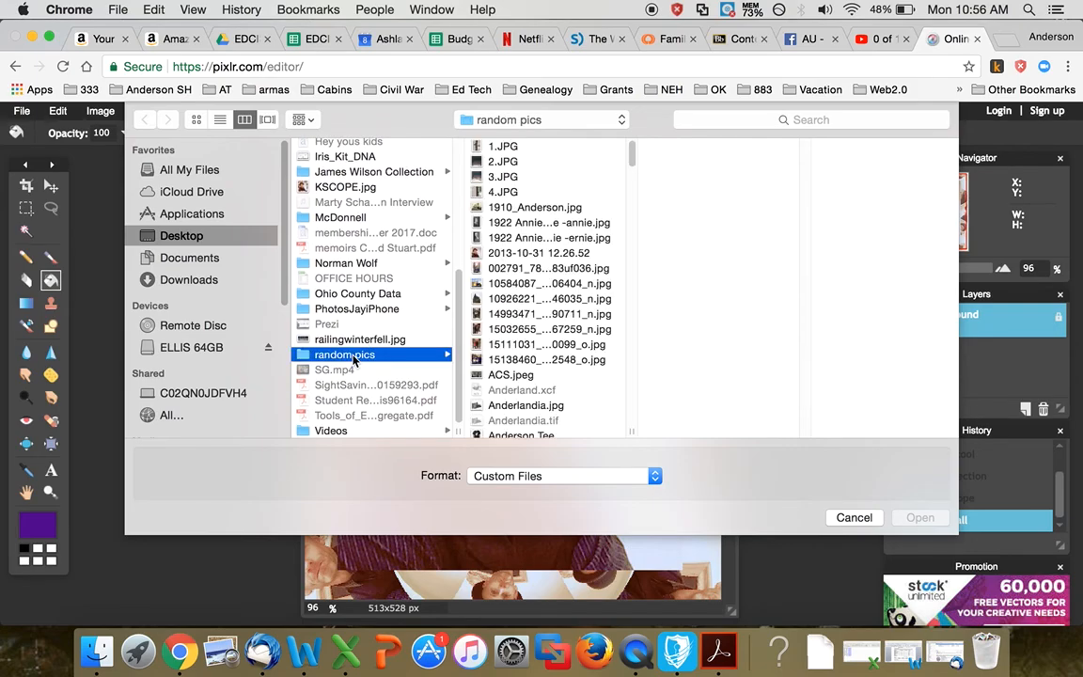
left_click(534, 281)
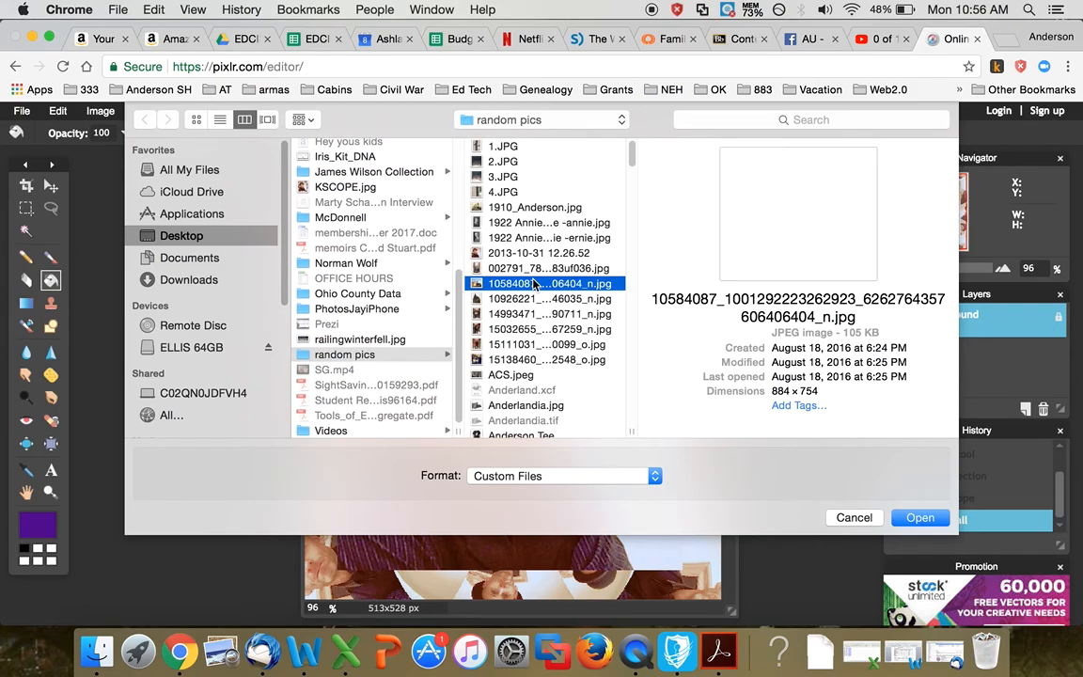
key("Down")
key("Down")
left_click(926, 517)
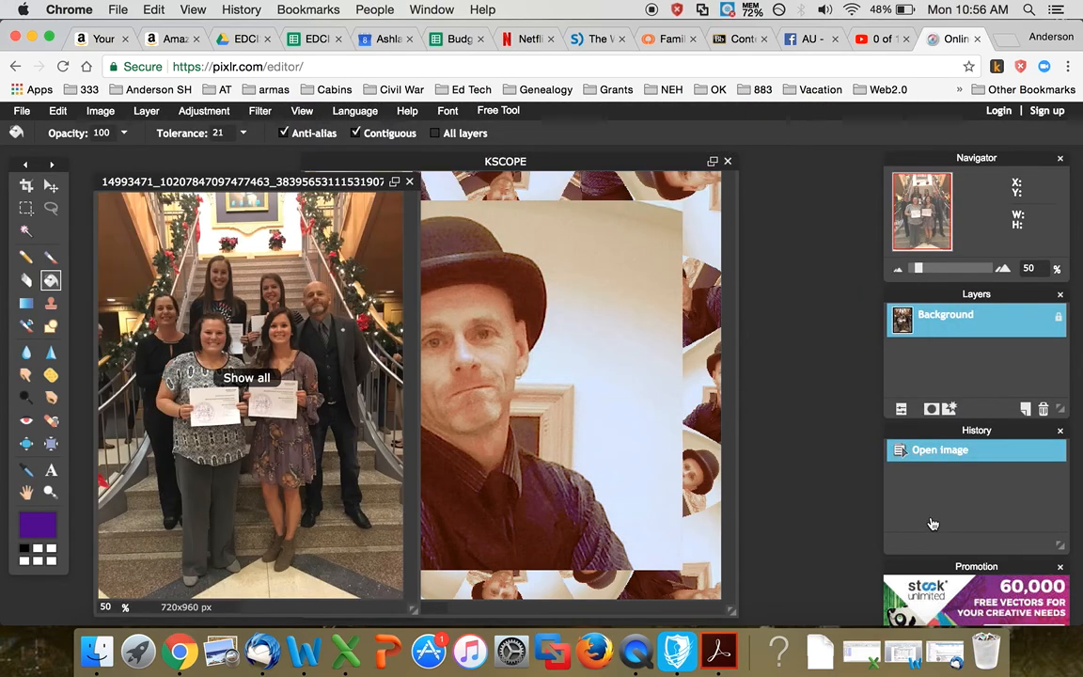
left_click_drag(248, 188, 538, 169)
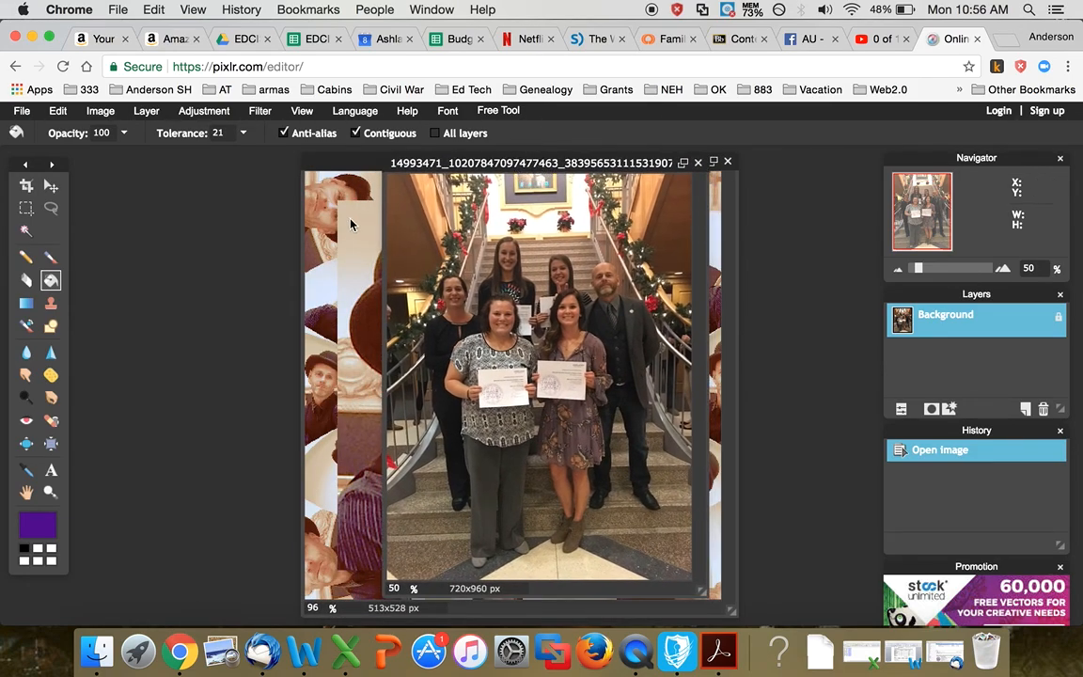
- Outline the bearded man's head in the group photo with the Lasso tool, about 76 by 96 px, and invert the selection
left_click(52, 209)
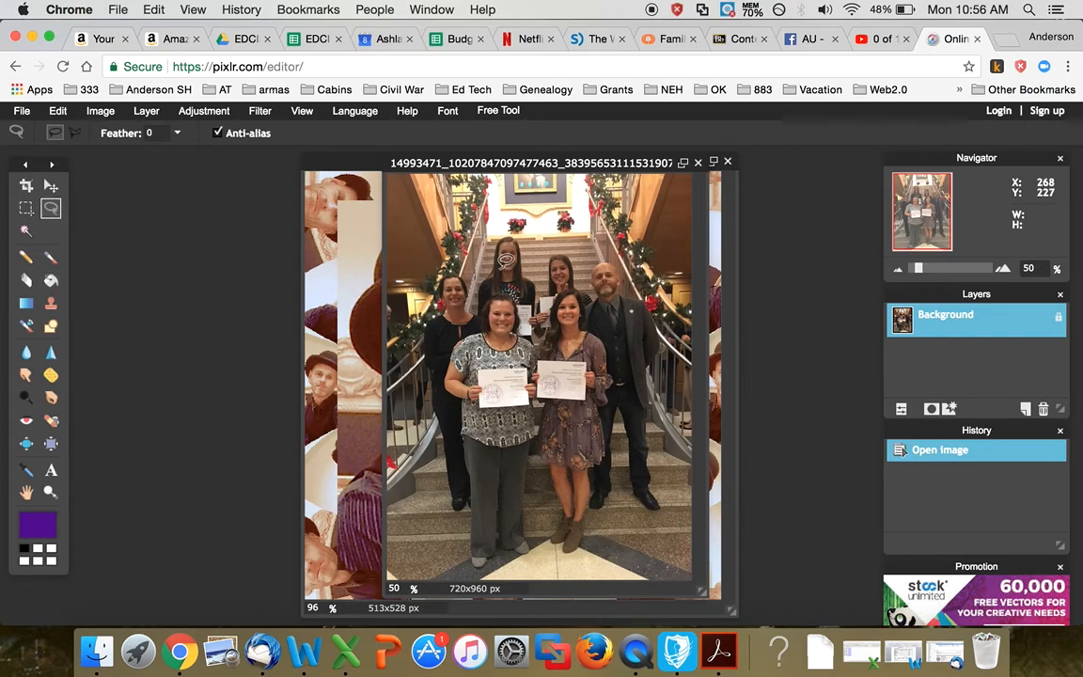
left_click(615, 294)
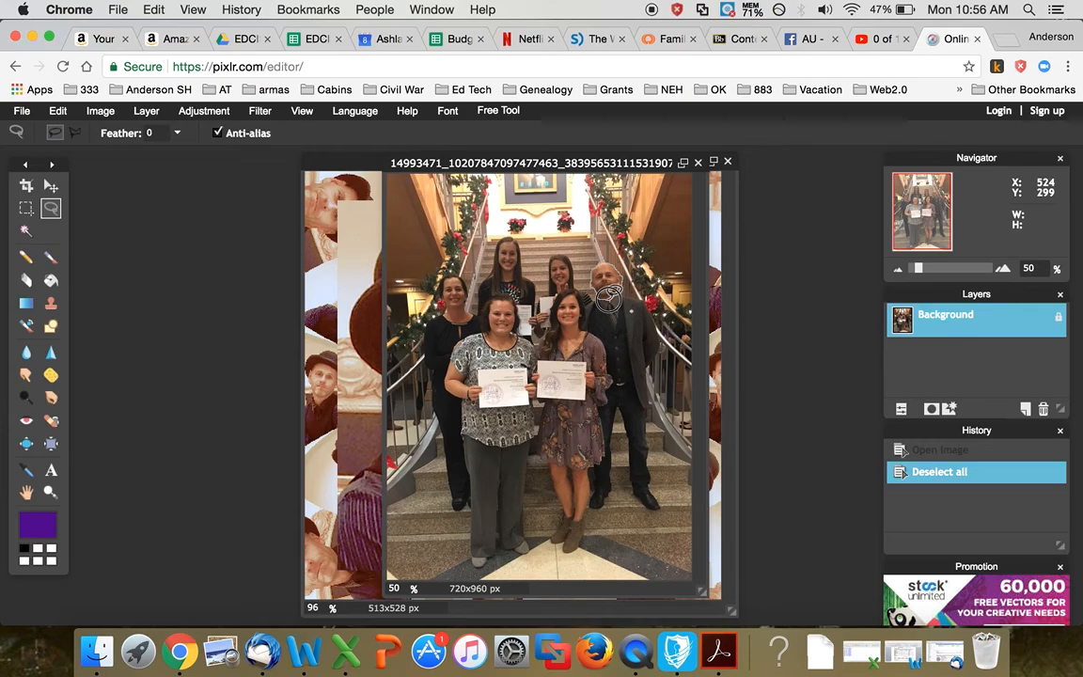
left_click_drag(609, 297, 613, 290)
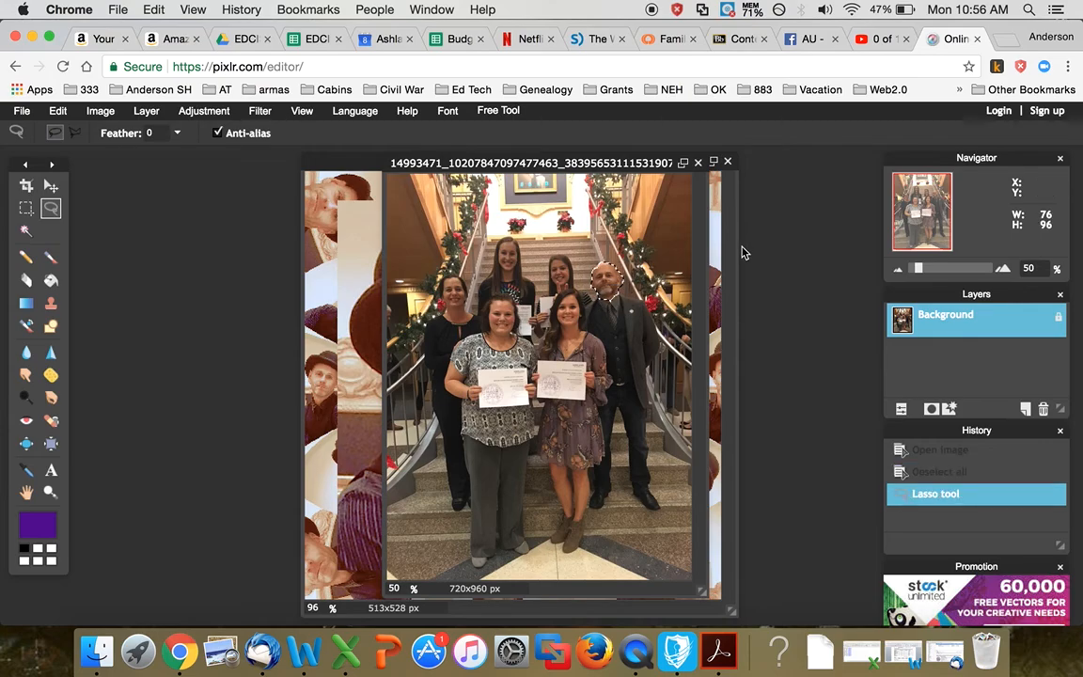
left_click(101, 114)
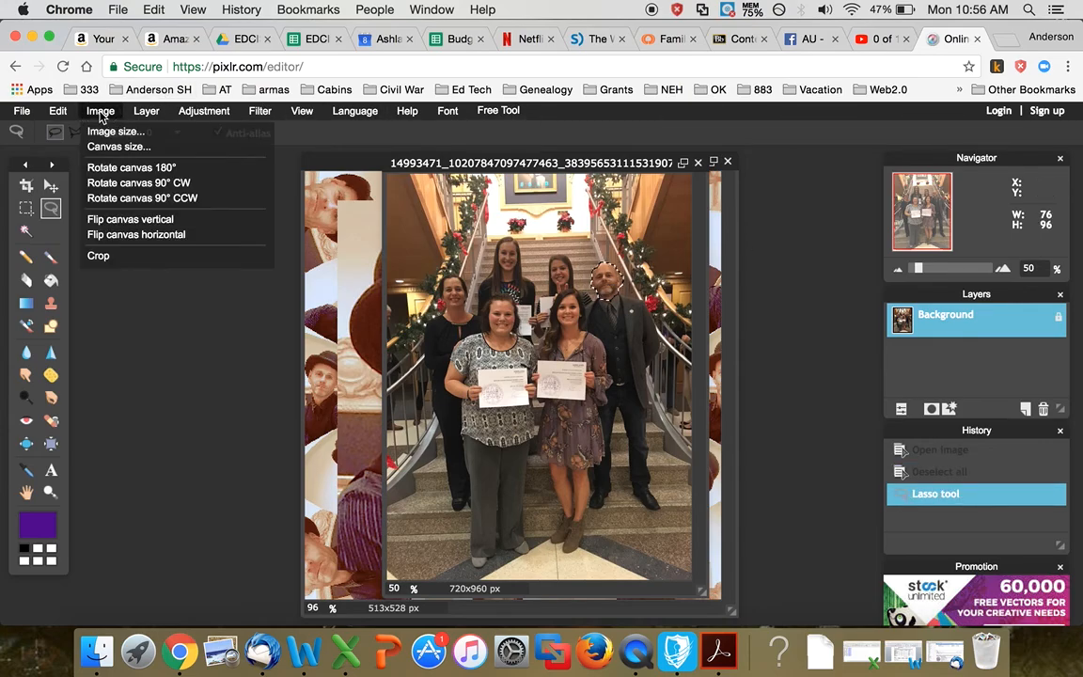
mouse_move(58, 111)
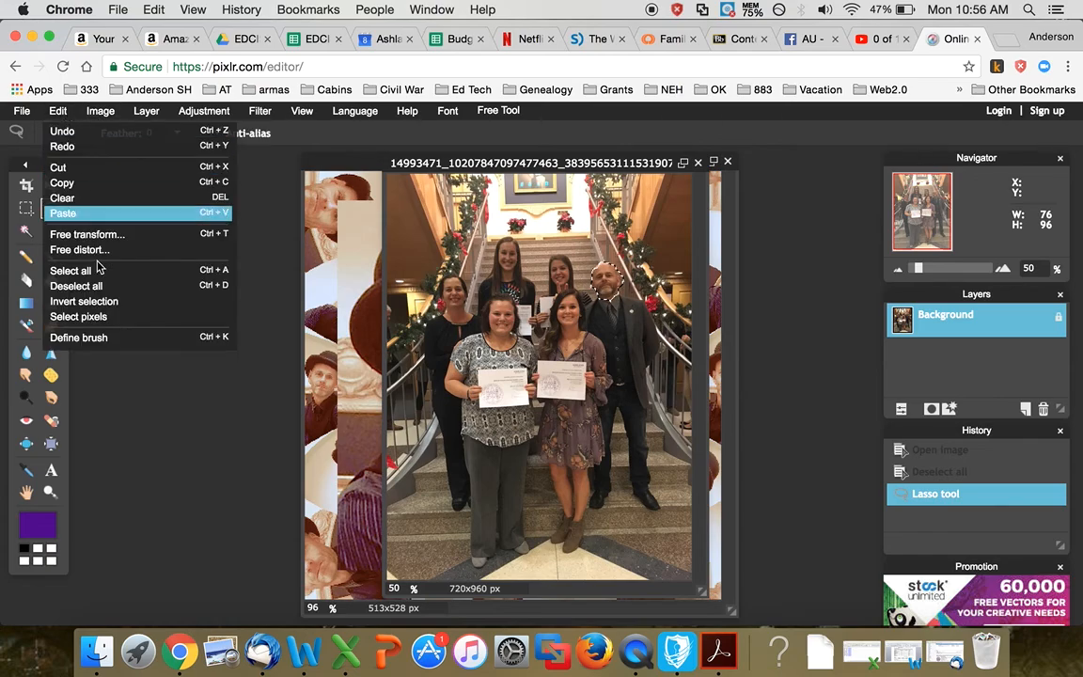
left_click(100, 303)
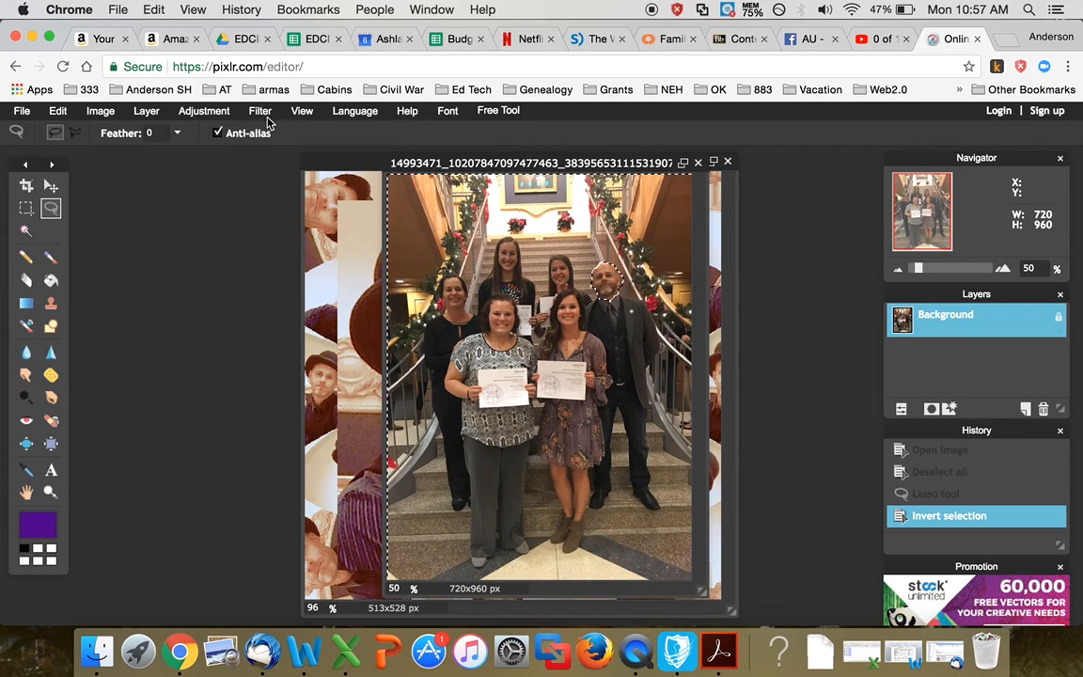
- Apply the Old photo adjustment to everything except the man's head, and clear the selection
left_click(218, 113)
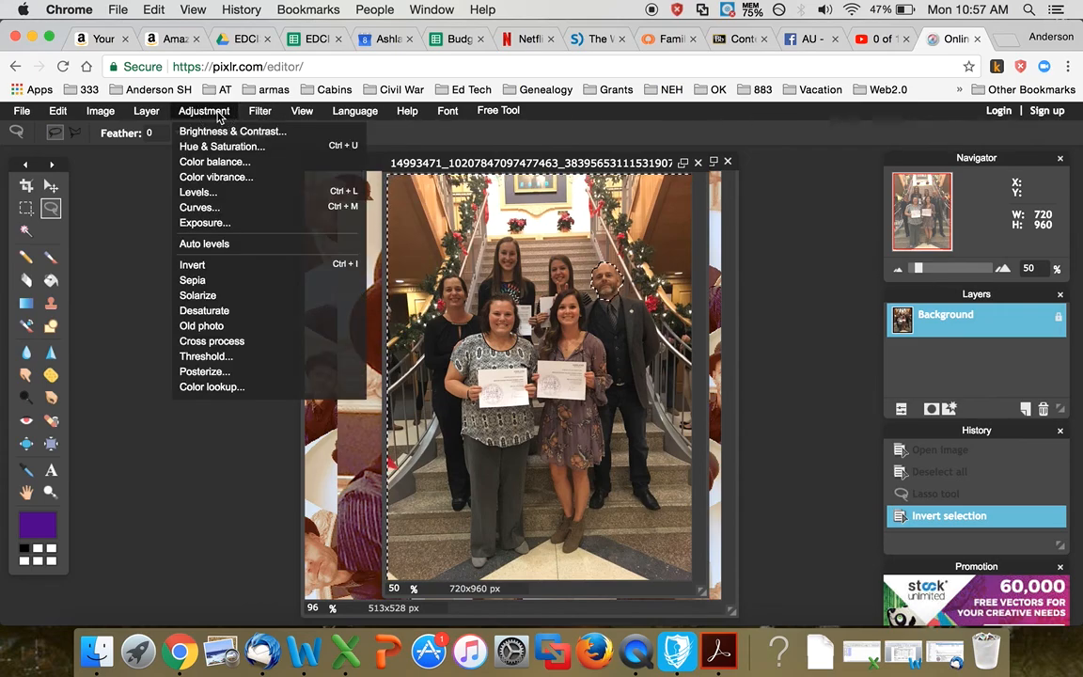
left_click(218, 329)
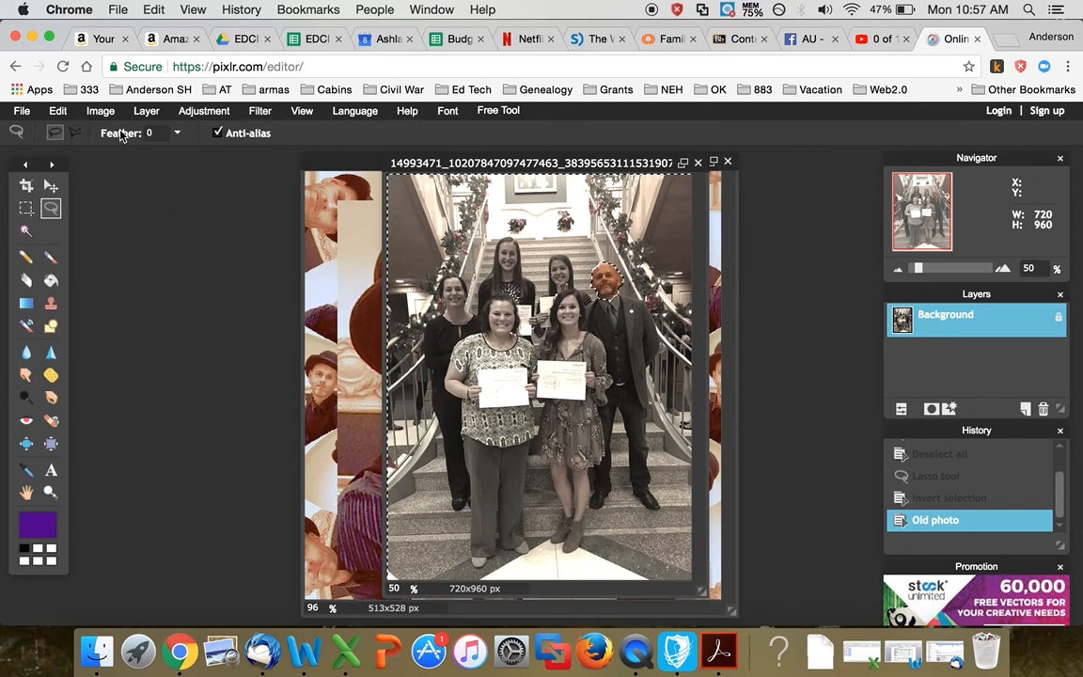
left_click(57, 110)
left_click(77, 287)
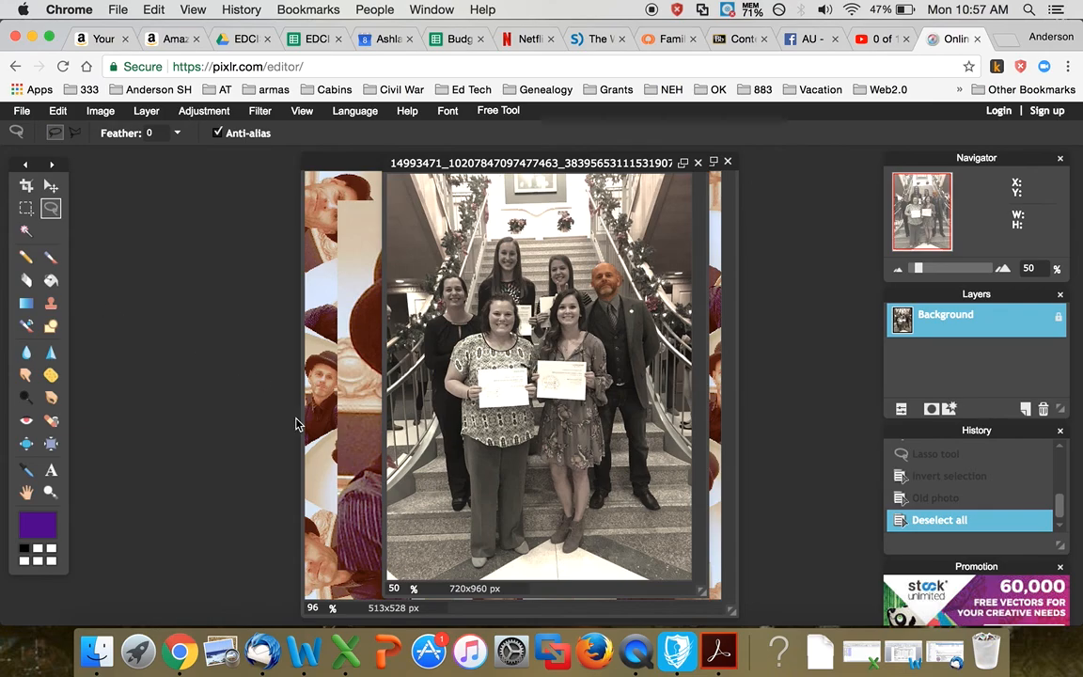
- Save the edited group photo to the Desktop as a JPEG named Group
left_click(21, 110)
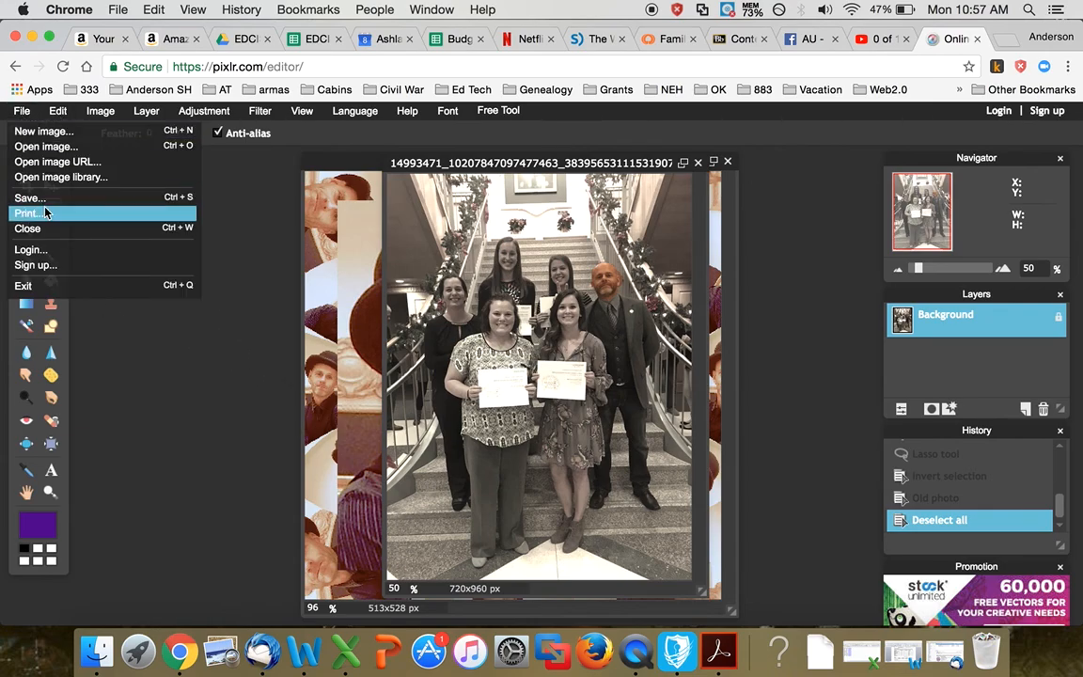
left_click(28, 199)
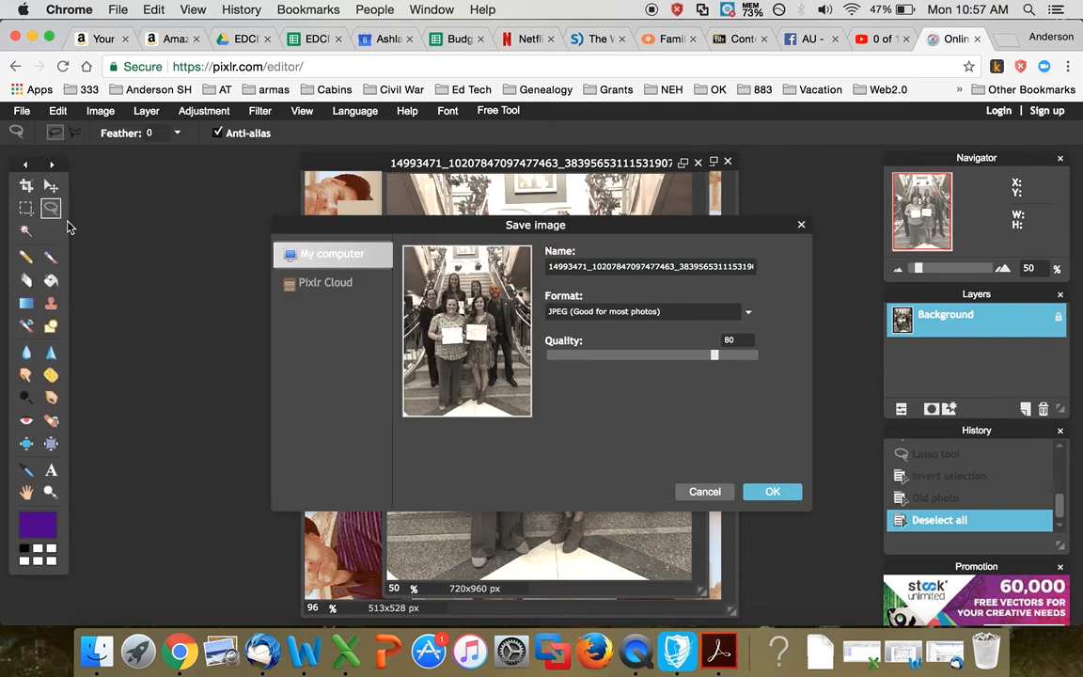
left_click_drag(548, 268, 763, 263)
key("BackSpace")
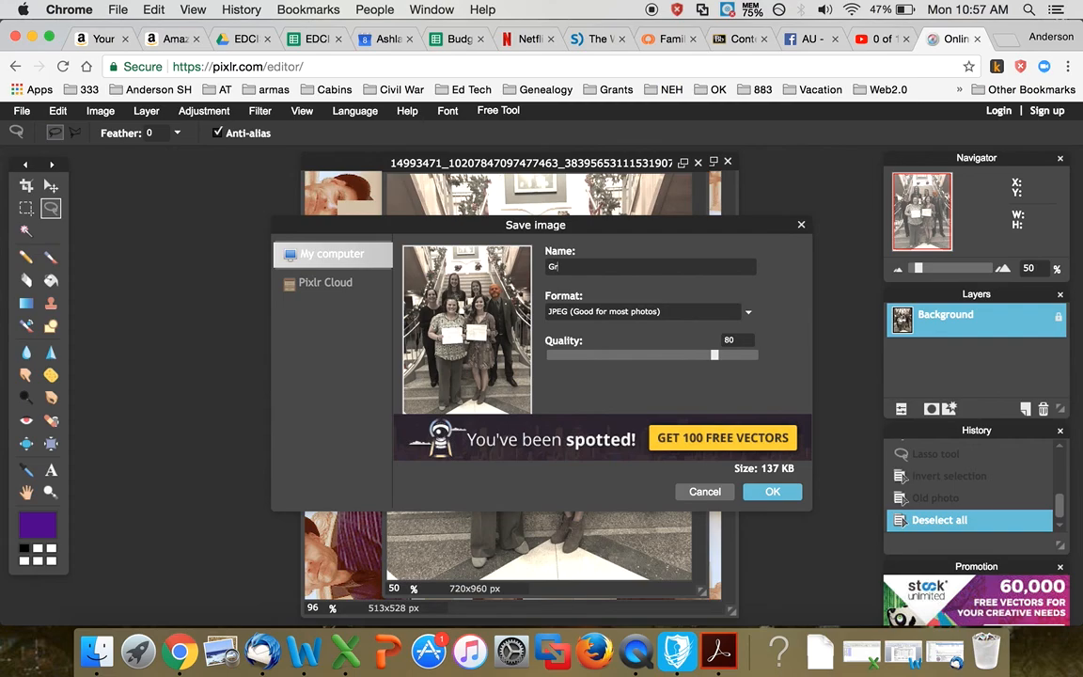
left_click(772, 492)
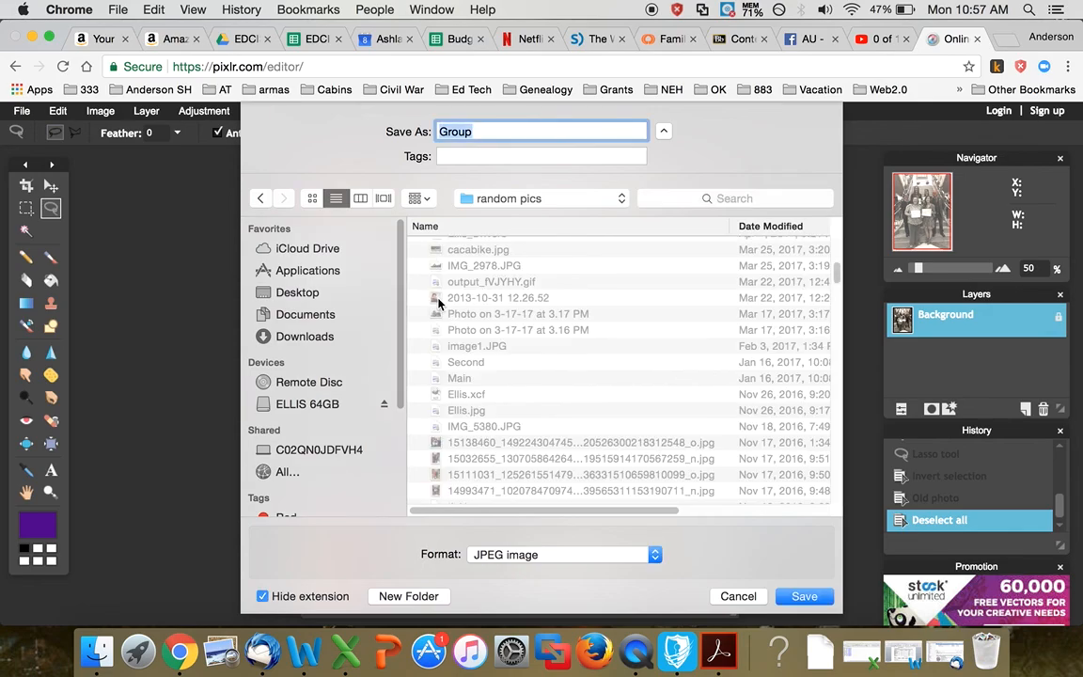
left_click(297, 293)
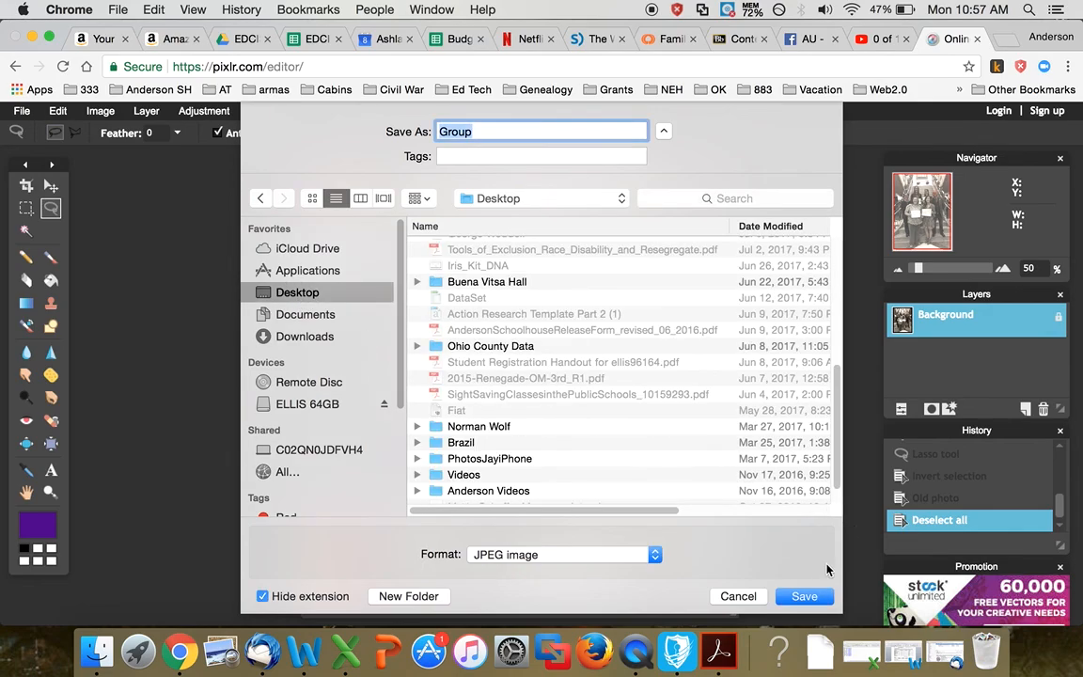
left_click(806, 596)
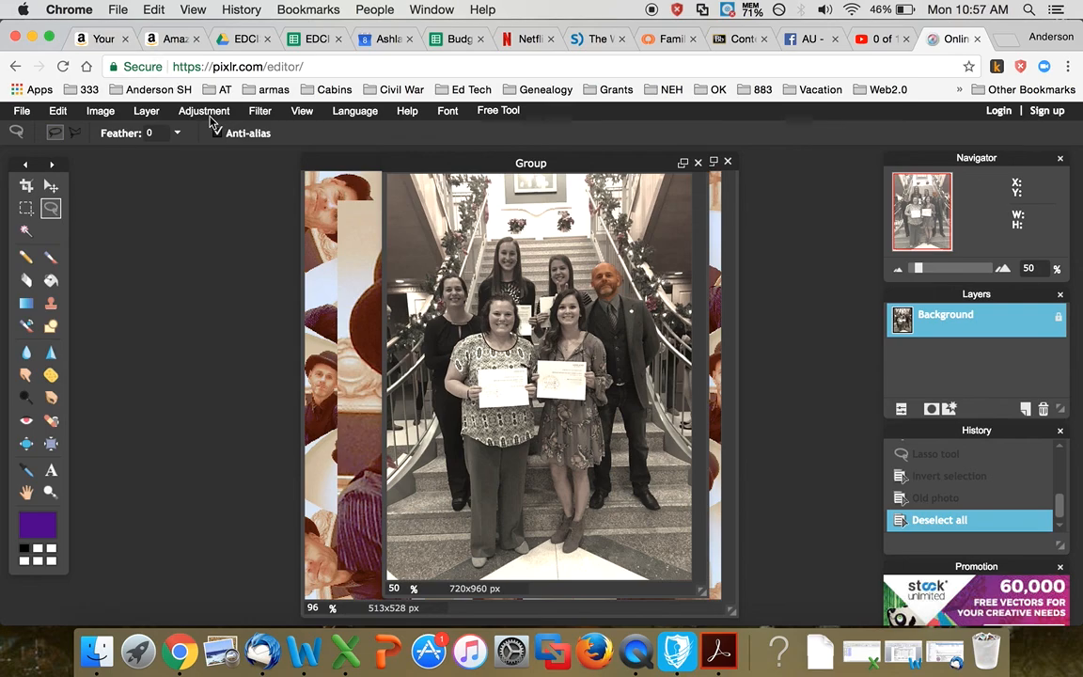
left_click(32, 38)
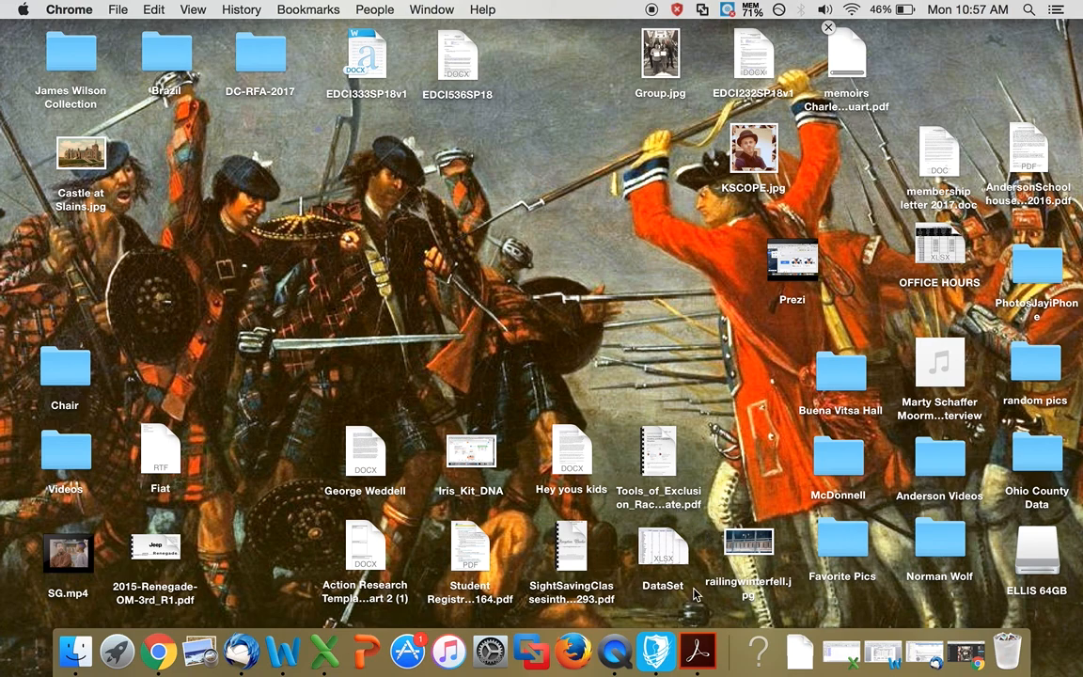
left_click(620, 648)
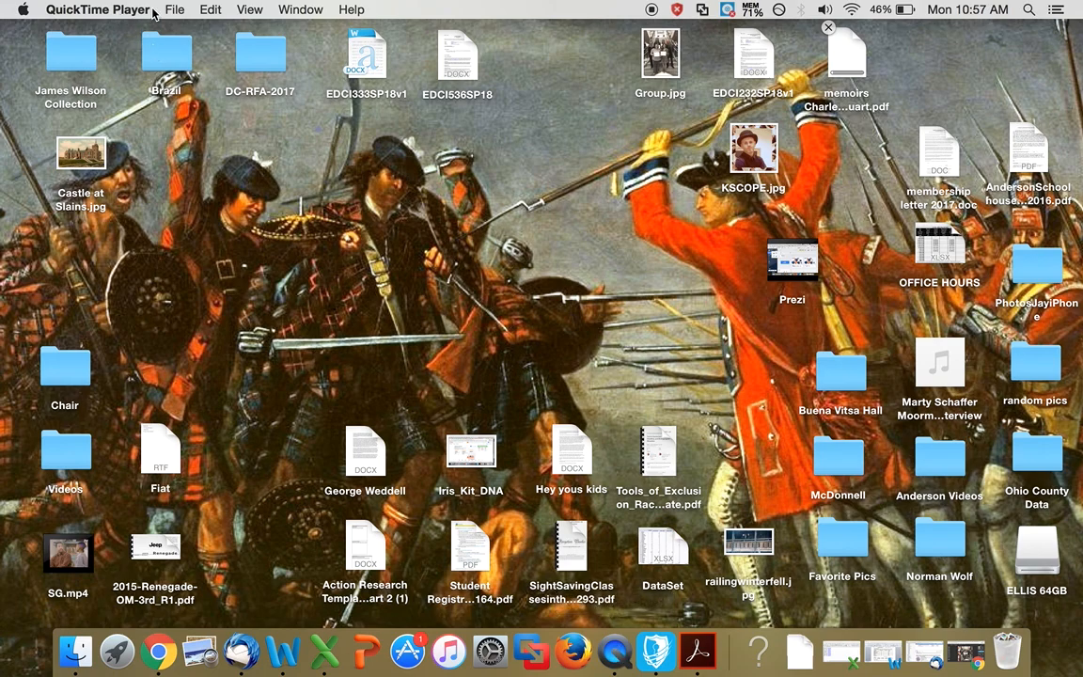
left_click(182, 10)
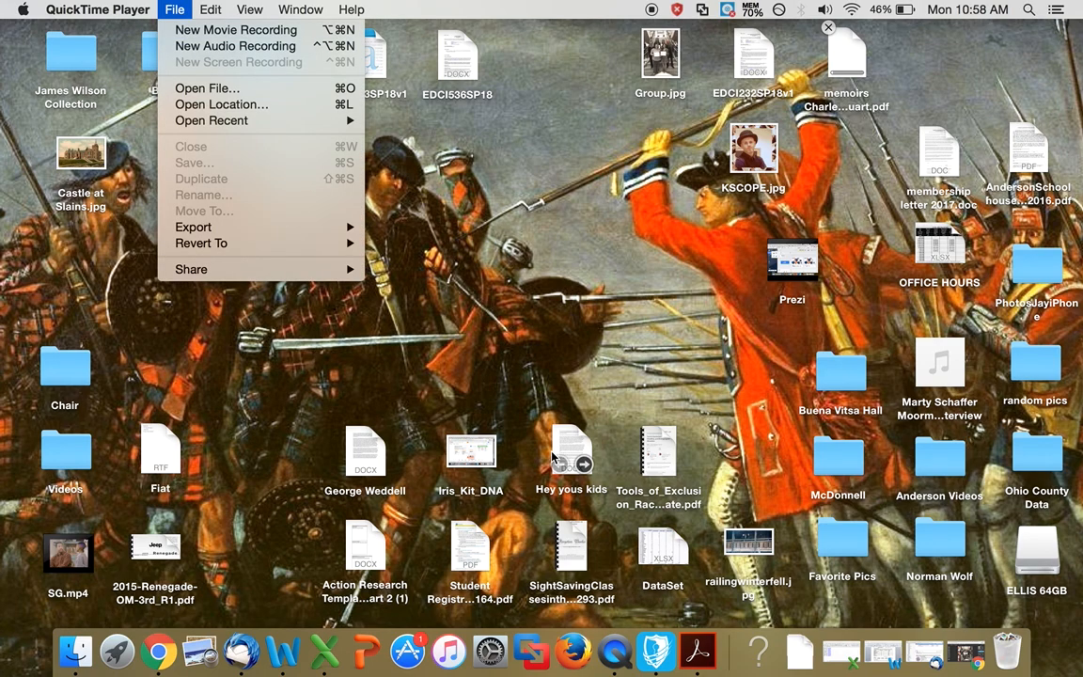
left_click(586, 506)
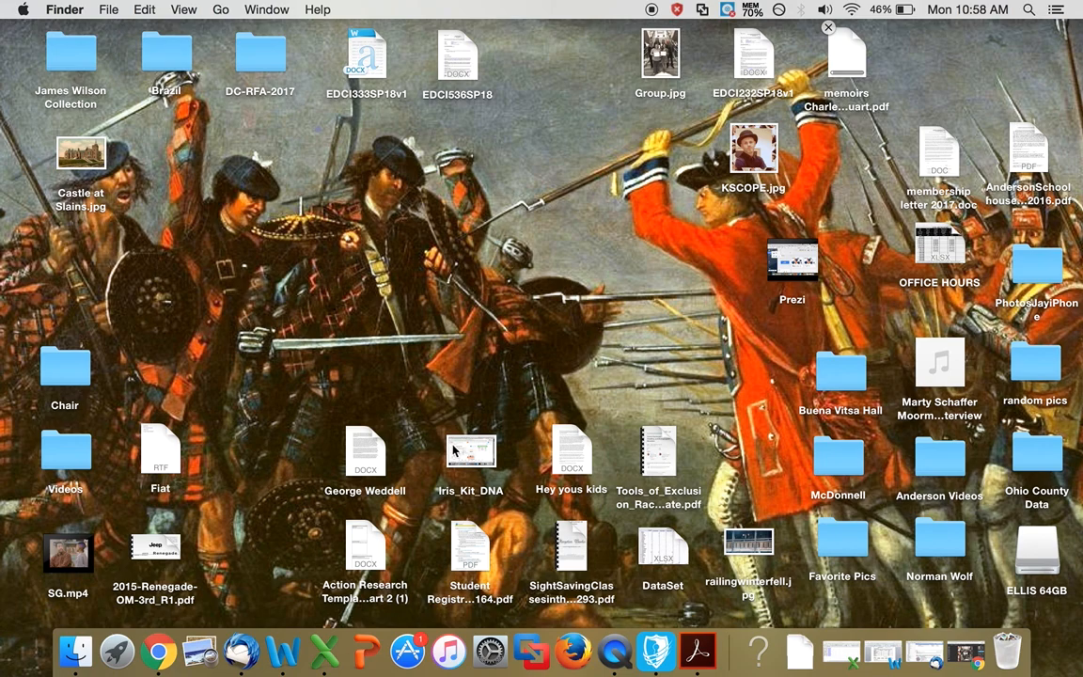
left_click(613, 664)
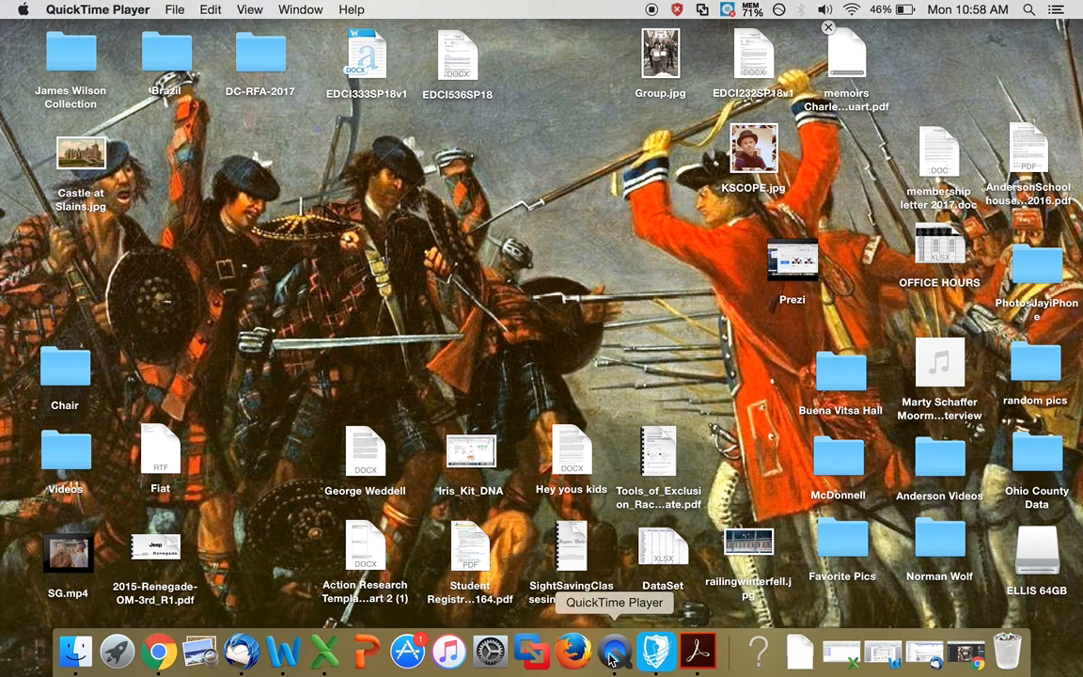
right_click(613, 664)
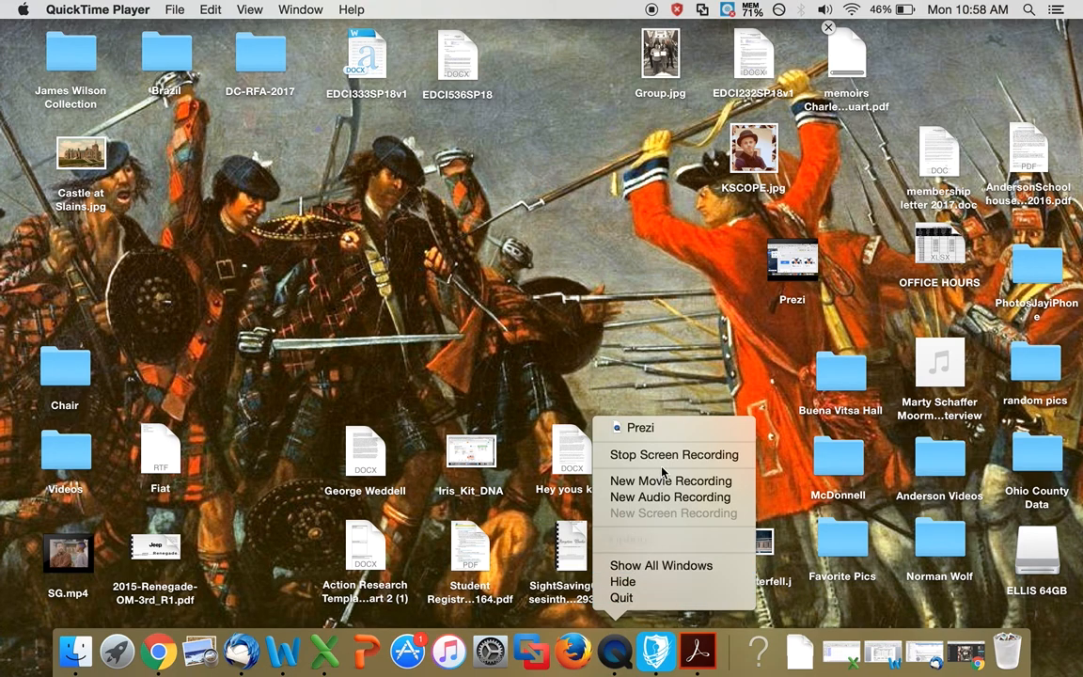